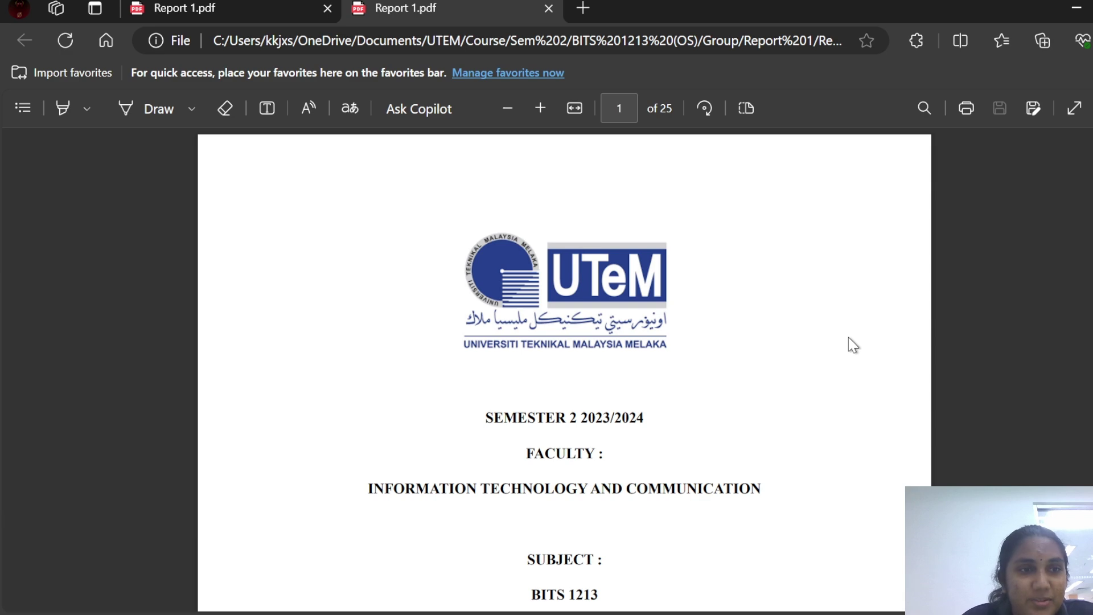
Step: Review the report's cover page, group details and the Task Distribution table in section 1.1
scroll(782, 428, "down", 5)
scroll(782, 430, "down", 5)
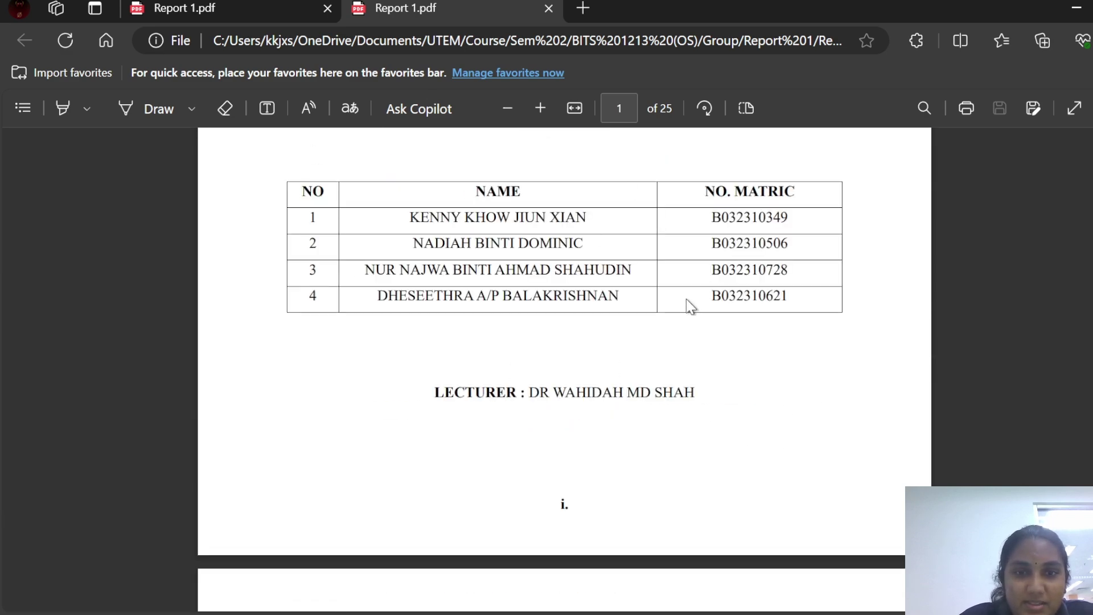
scroll(661, 356, "down", 15)
scroll(607, 409, "down", 5)
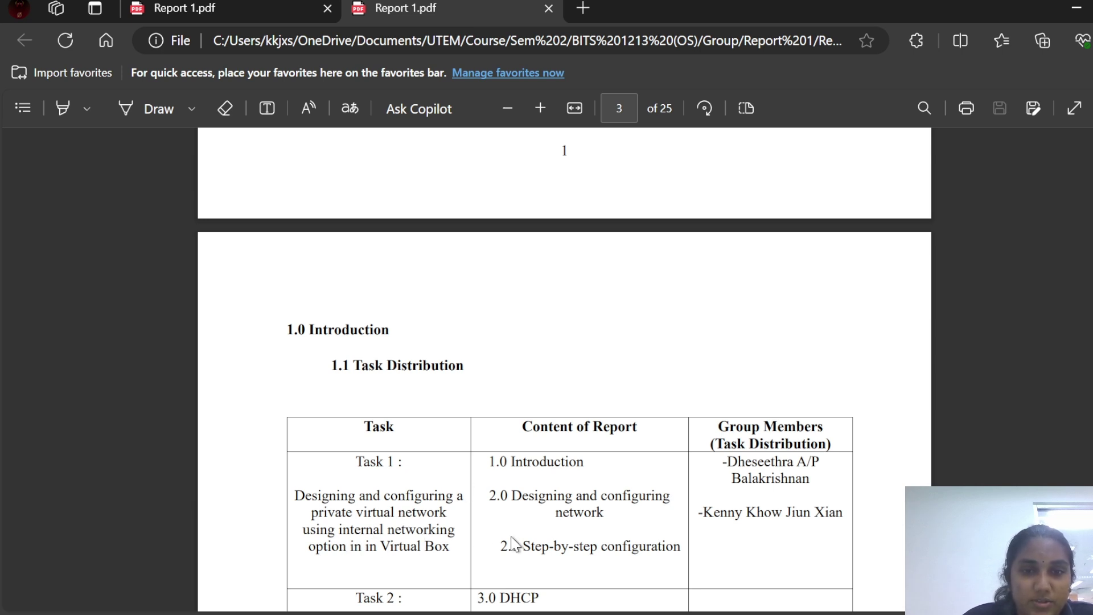
scroll(508, 531, "down", 5)
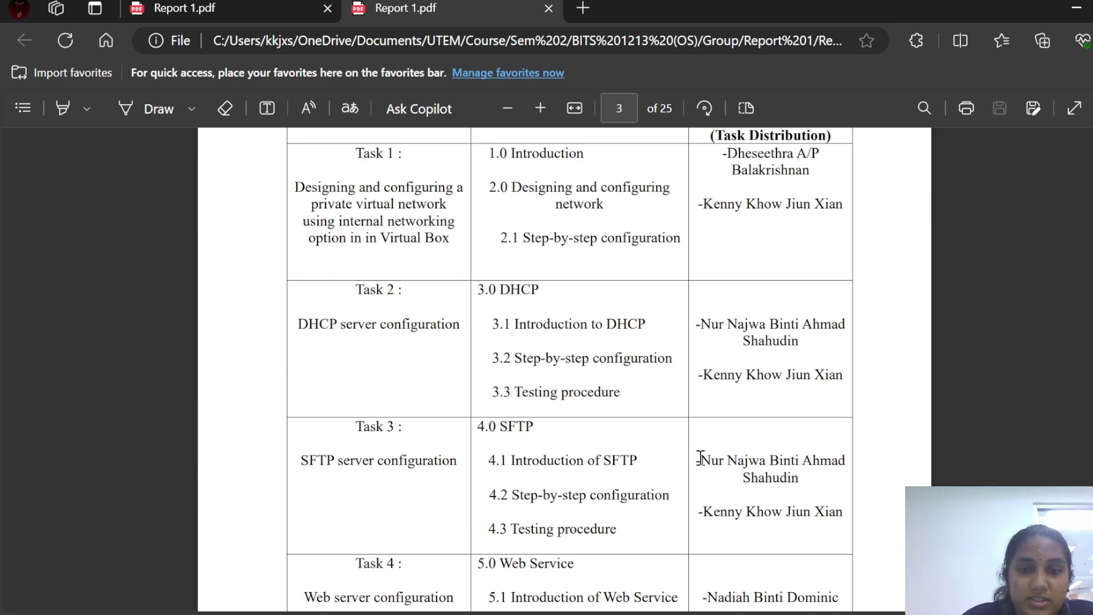
scroll(544, 487, "down", 3)
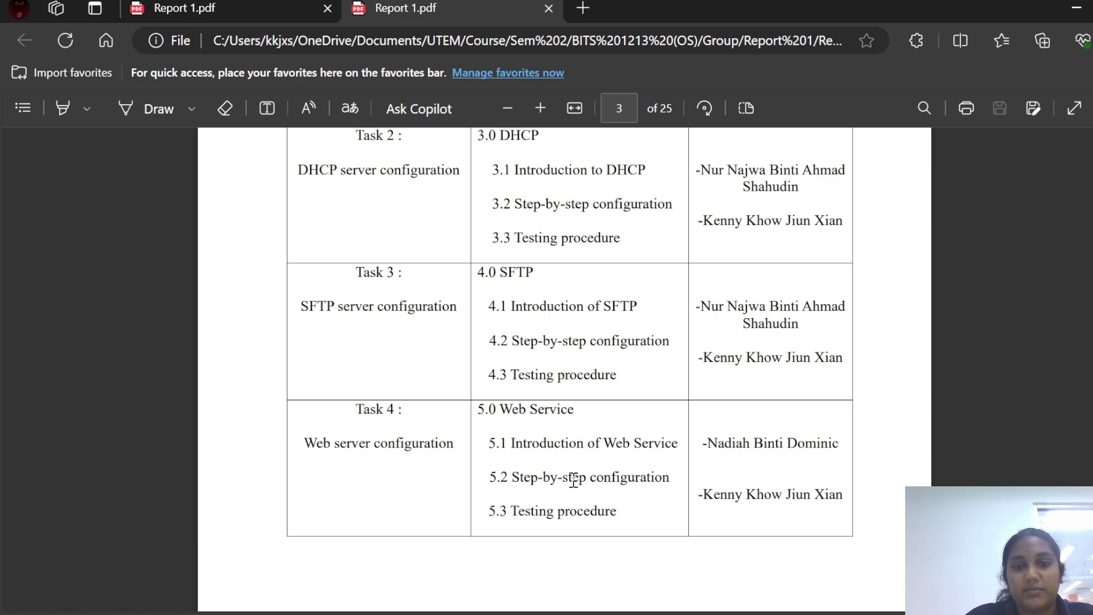
Step: Read the report's introduction sections on the operating system, virtualization software and operating system type
scroll(860, 436, "down", 10)
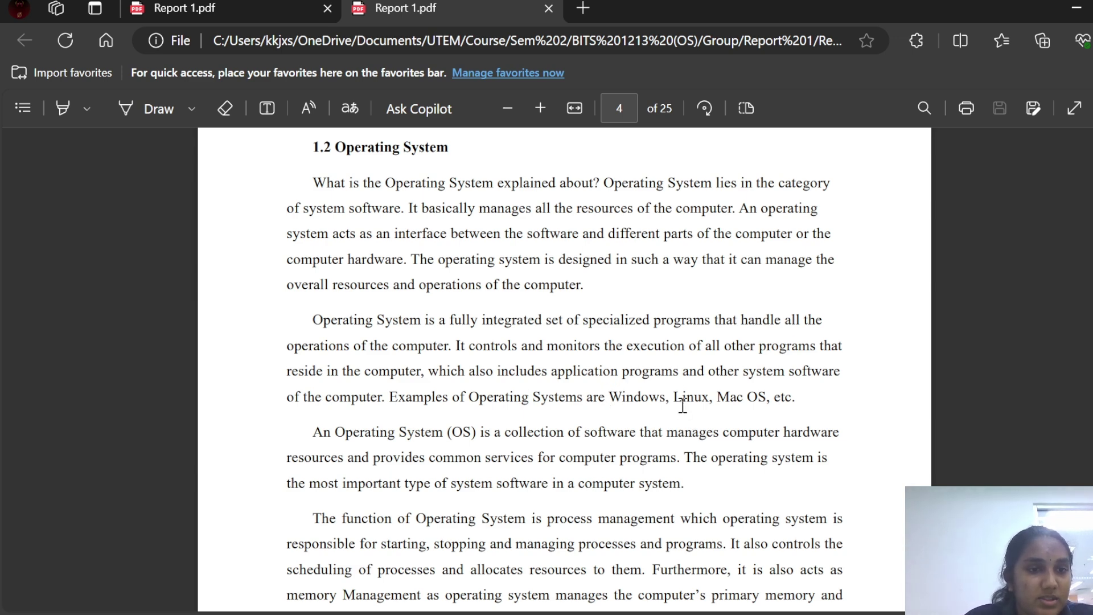
scroll(697, 408, "down", 3)
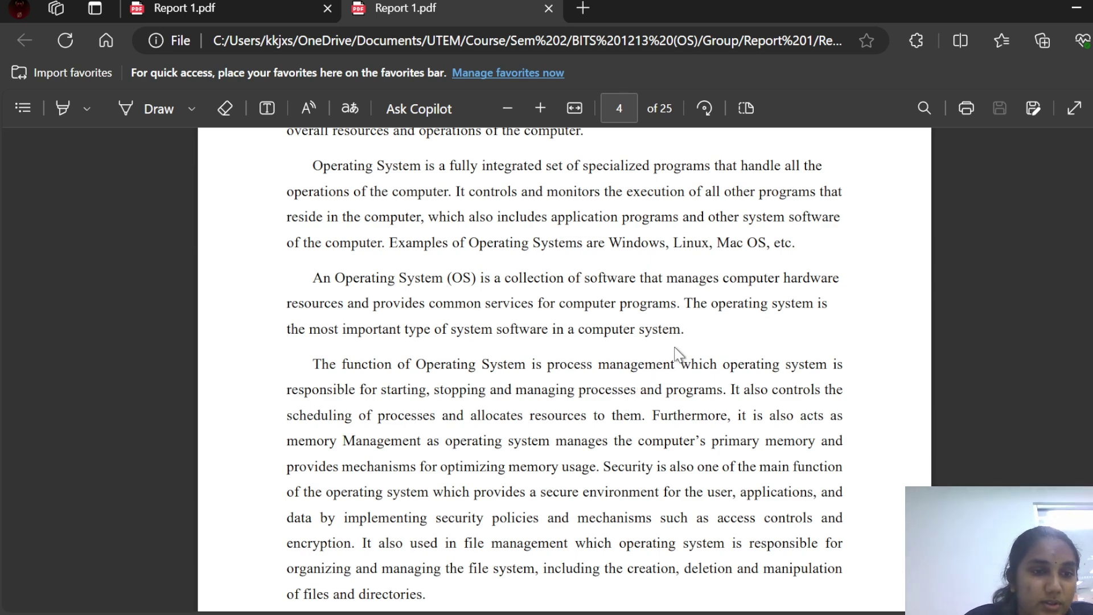
scroll(643, 396, "down", 1)
scroll(643, 395, "down", 15)
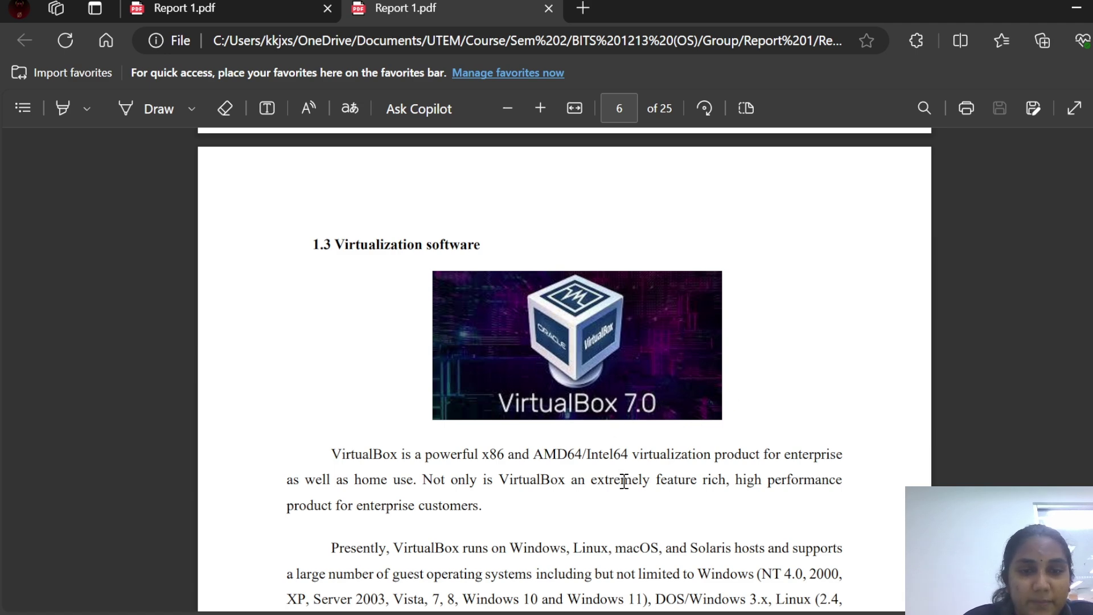
scroll(617, 495, "down", 5)
scroll(620, 499, "down", 10)
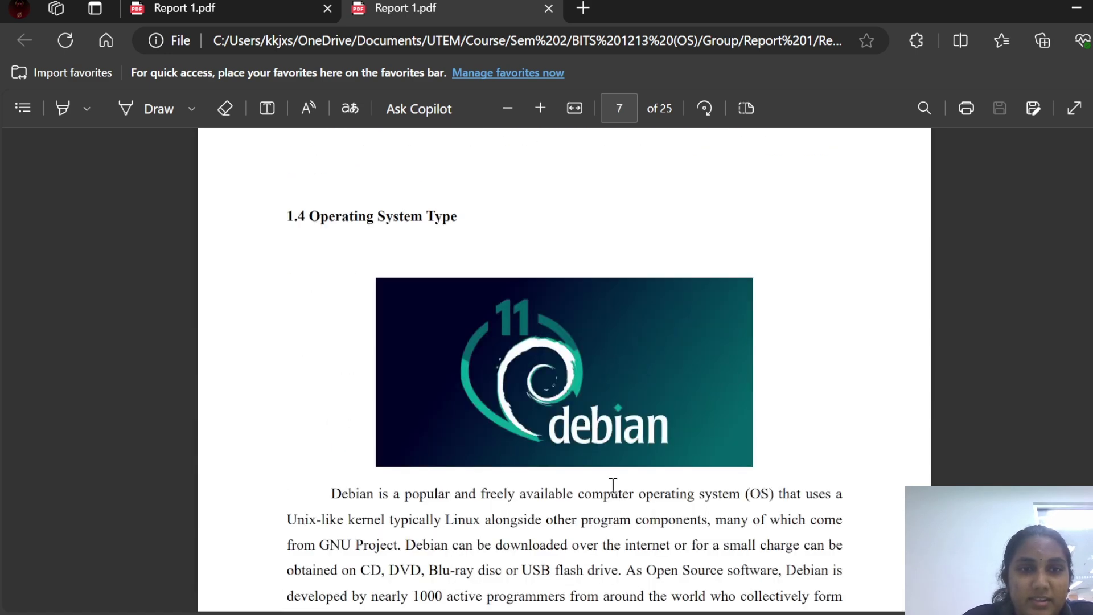
scroll(692, 519, "down", 3)
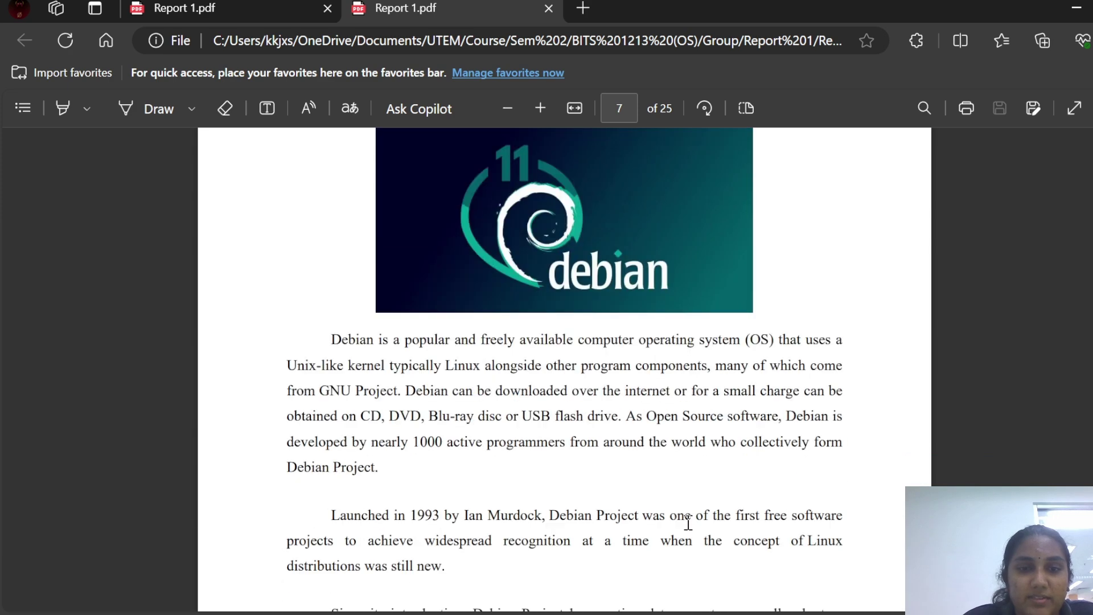
scroll(626, 514, "down", 3)
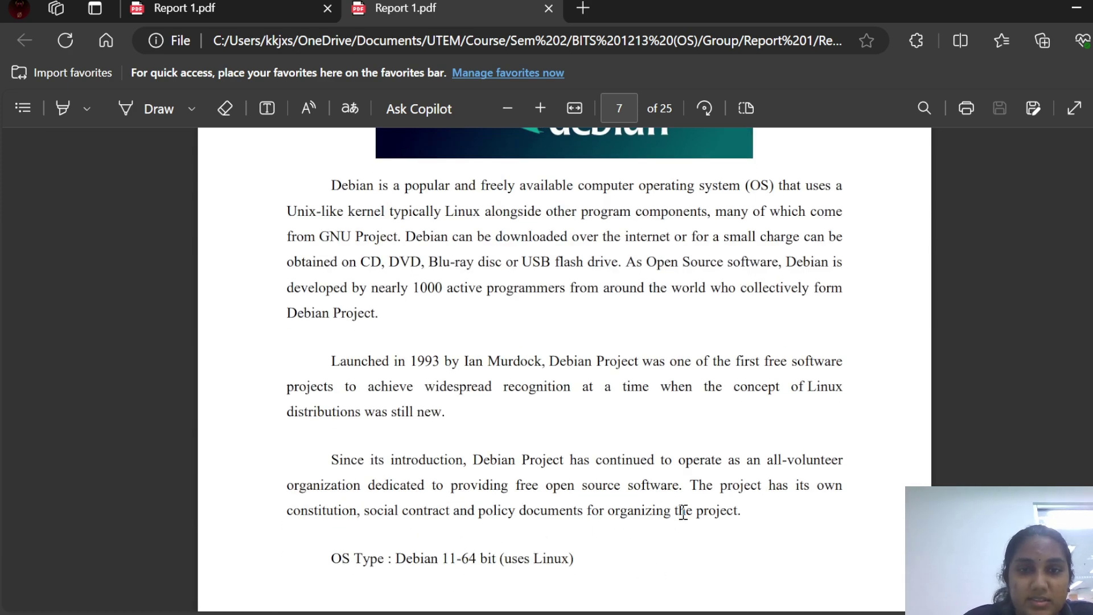
scroll(687, 515, "down", 3)
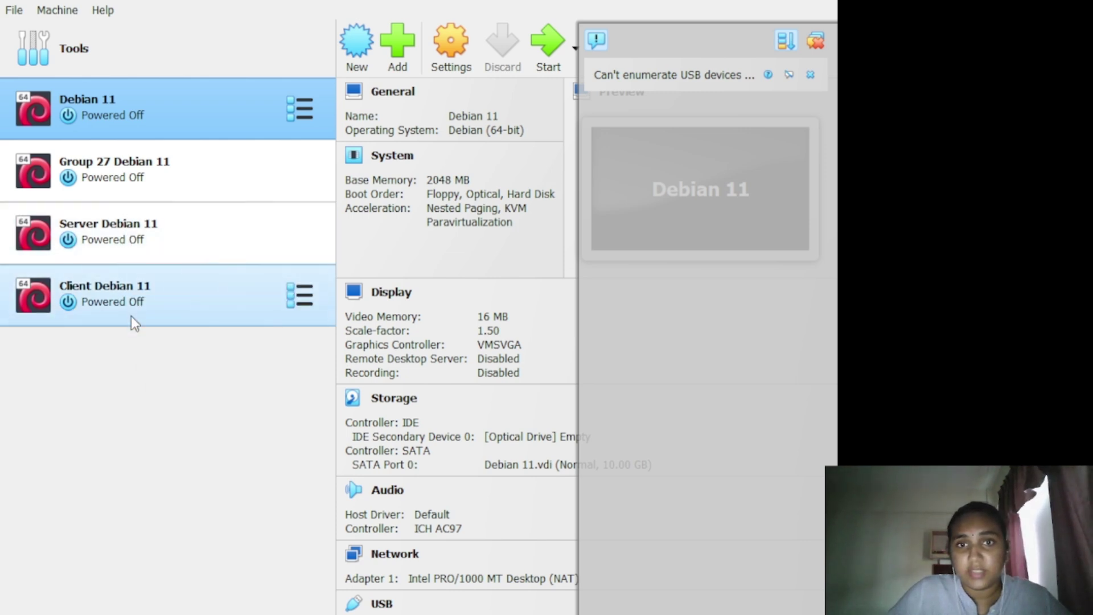
Step: In VirtualBox, inspect the network settings of Adapter 1 and Adapter 2 for the Server Debian 11 machine
left_click(125, 250)
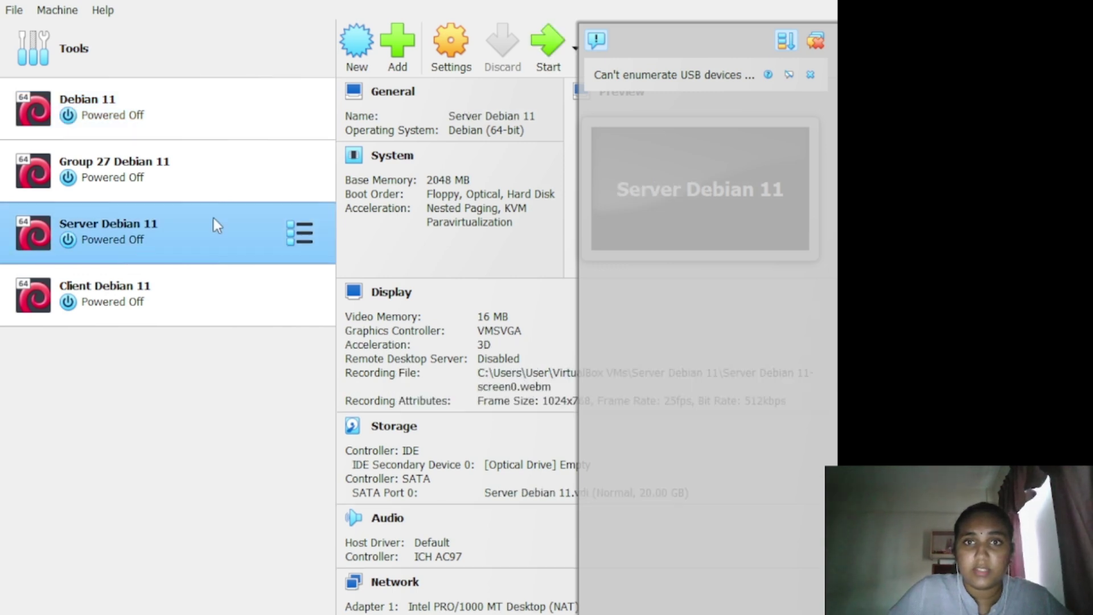
left_click(451, 67)
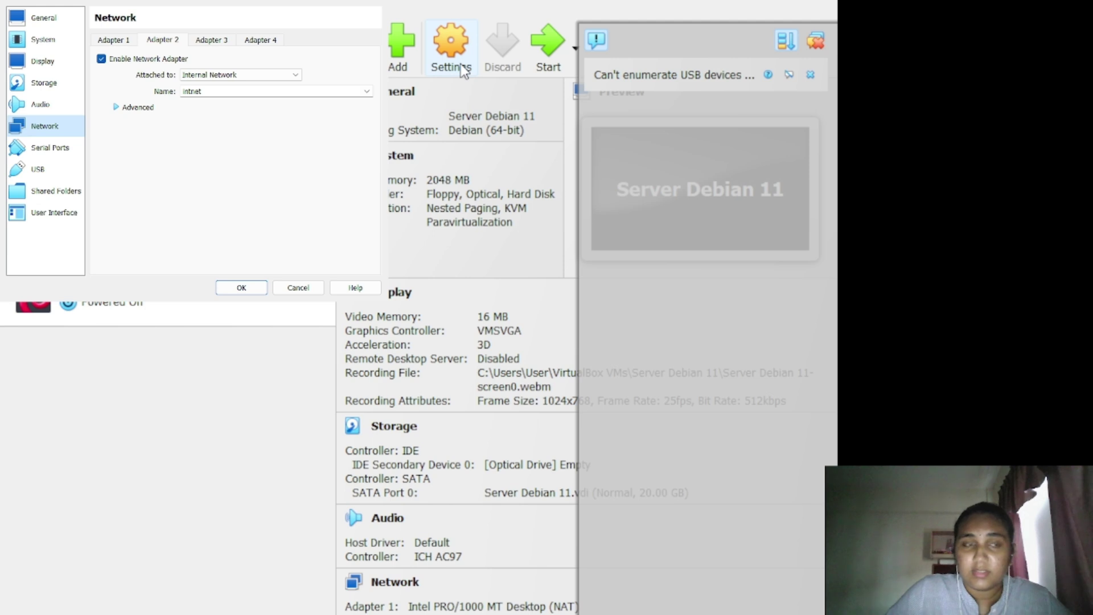
left_click(115, 44)
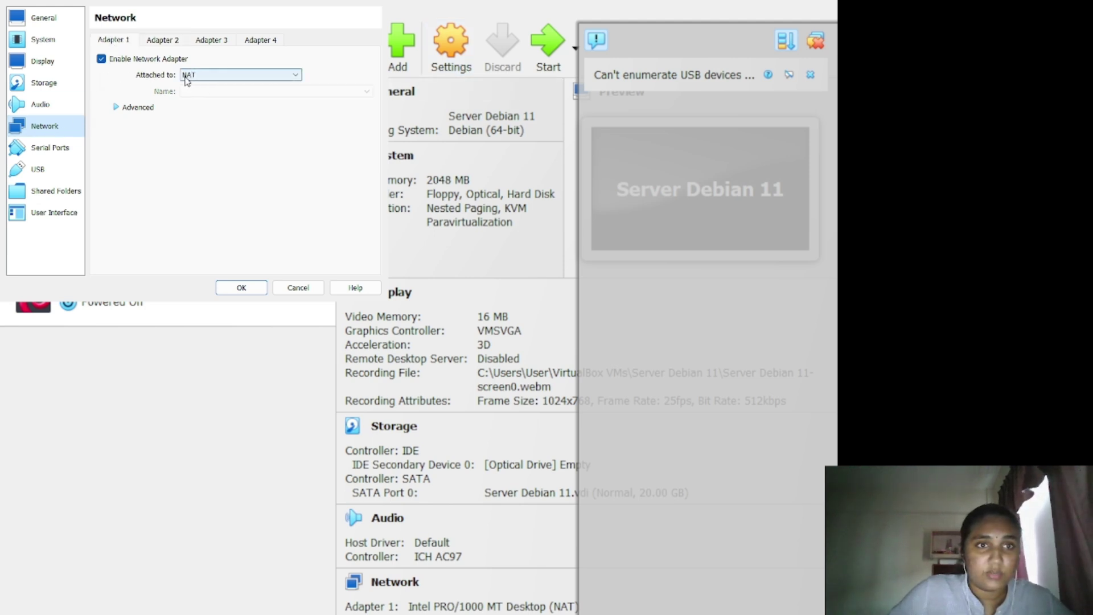
key("ctrl+Tab")
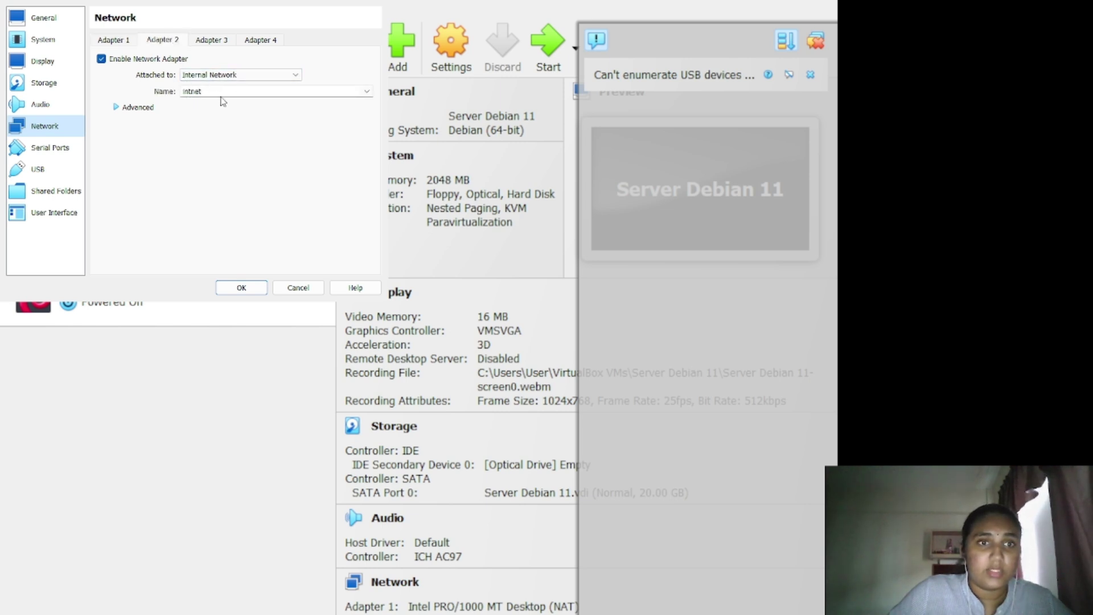
key("Escape")
Step: Inspect the network settings of Adapter 1 and Adapter 2 for the Client Debian 11 machine
left_click(94, 297)
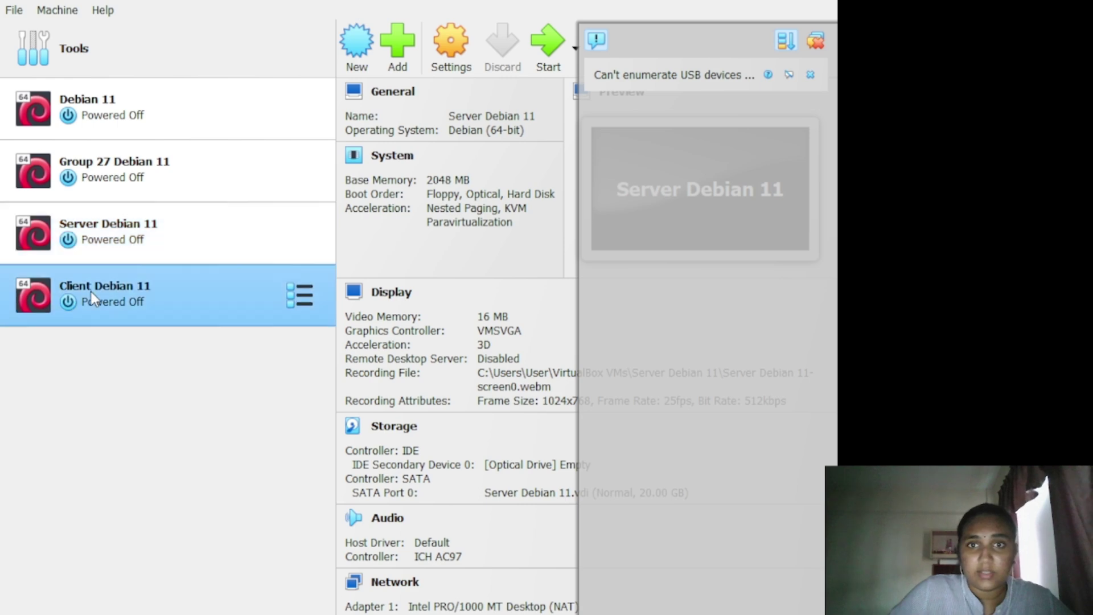
left_click(445, 52)
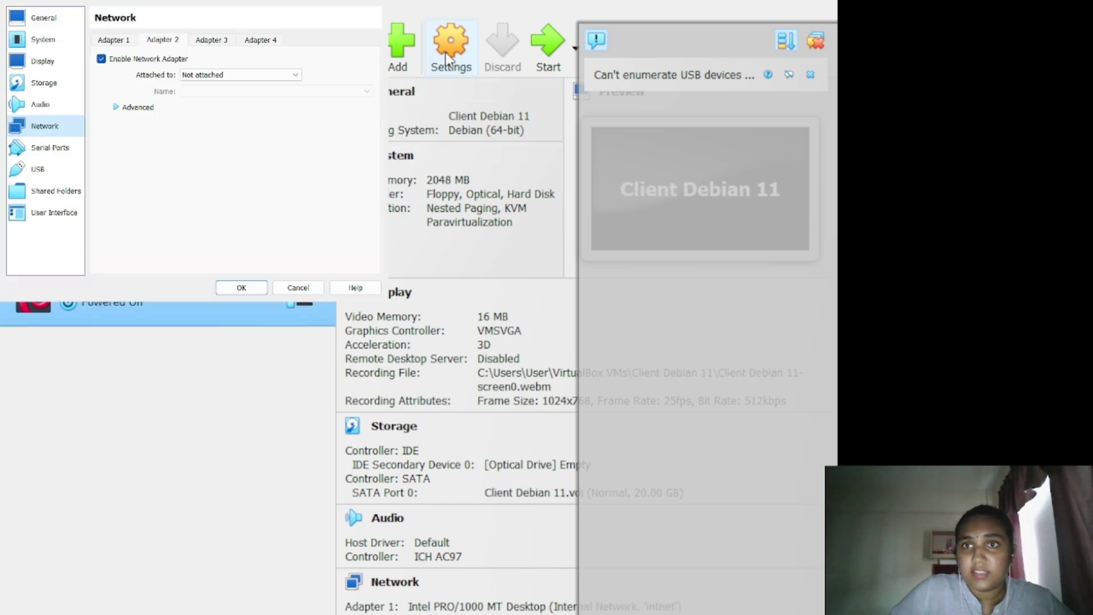
left_click(113, 40)
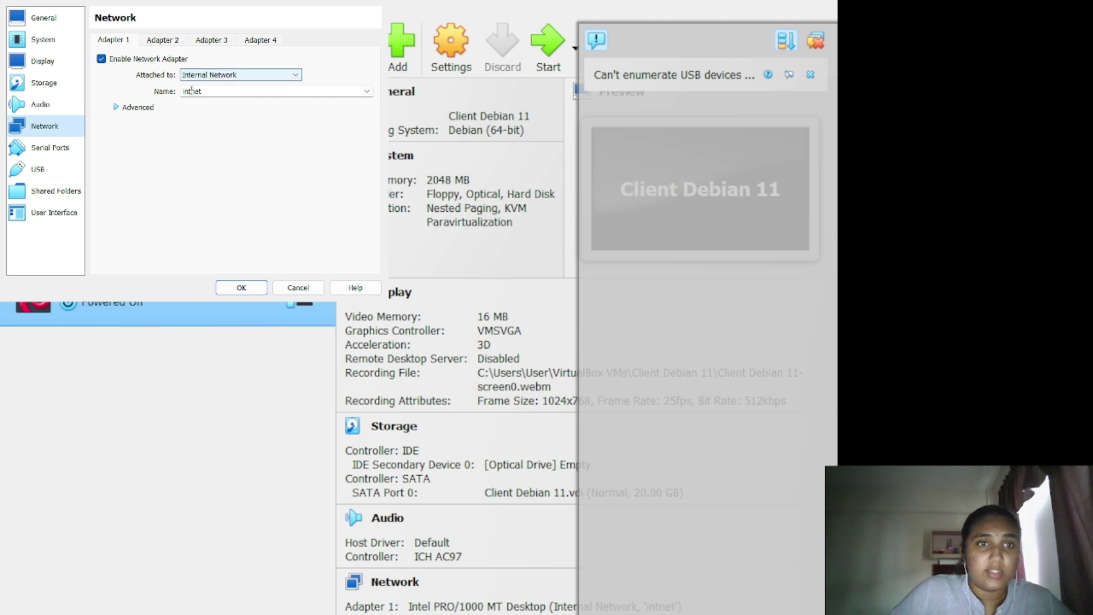
left_click(164, 39)
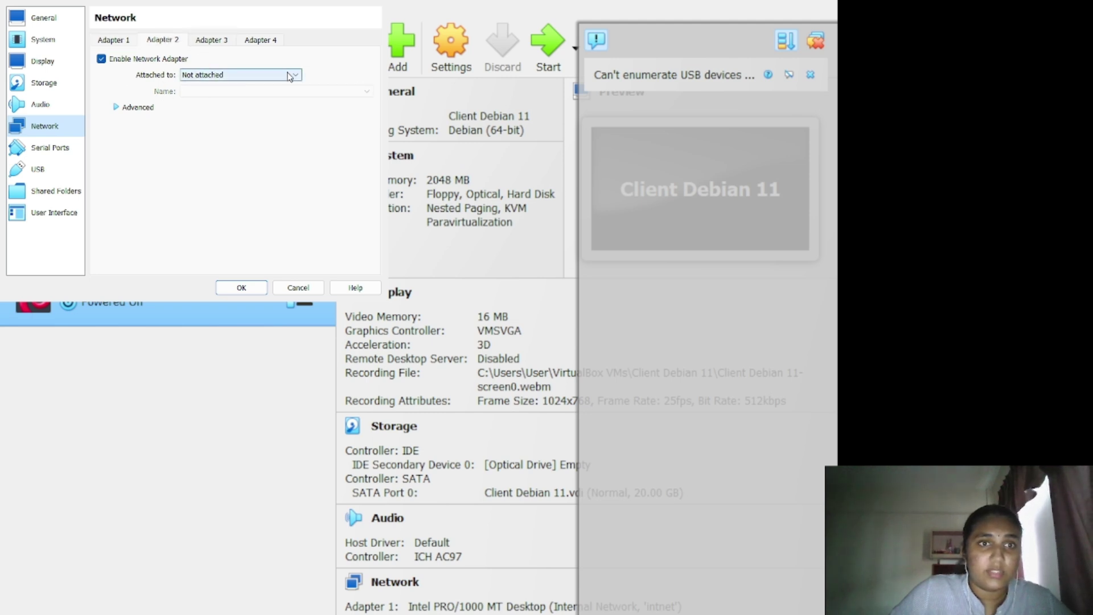
key("Escape")
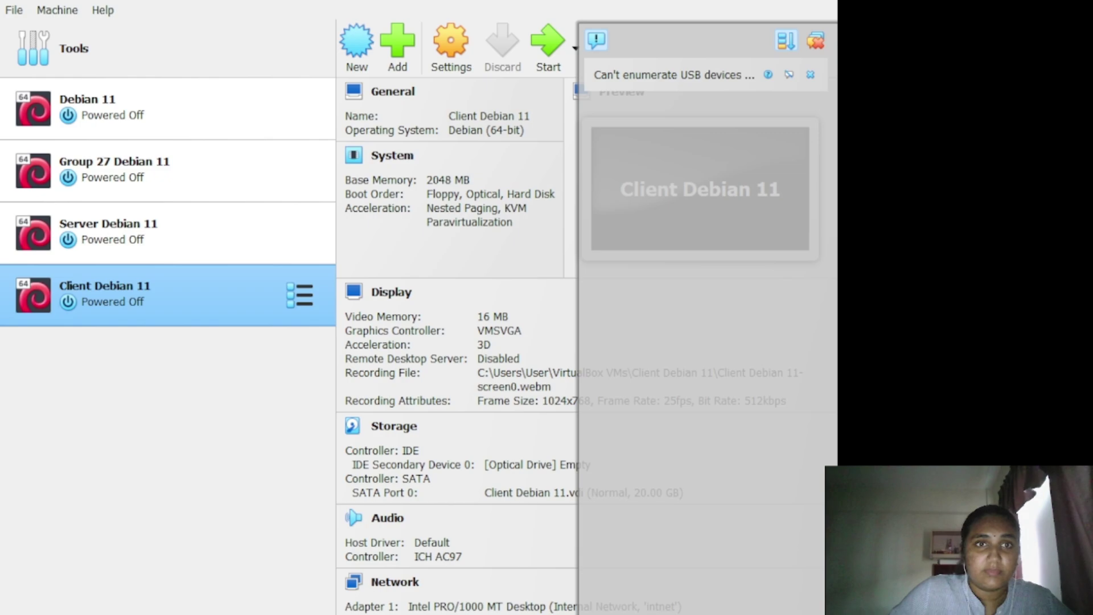
Step: In the Server machine's terminal, test the connection to 192.168.1.5 with ping -c5
key("Home")
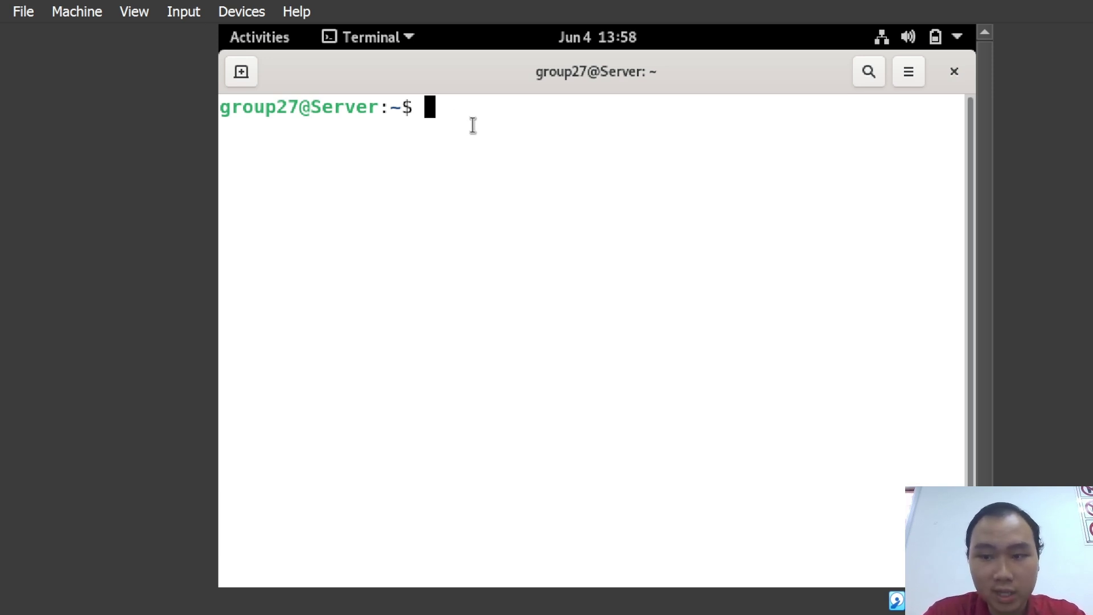
type("ping ")
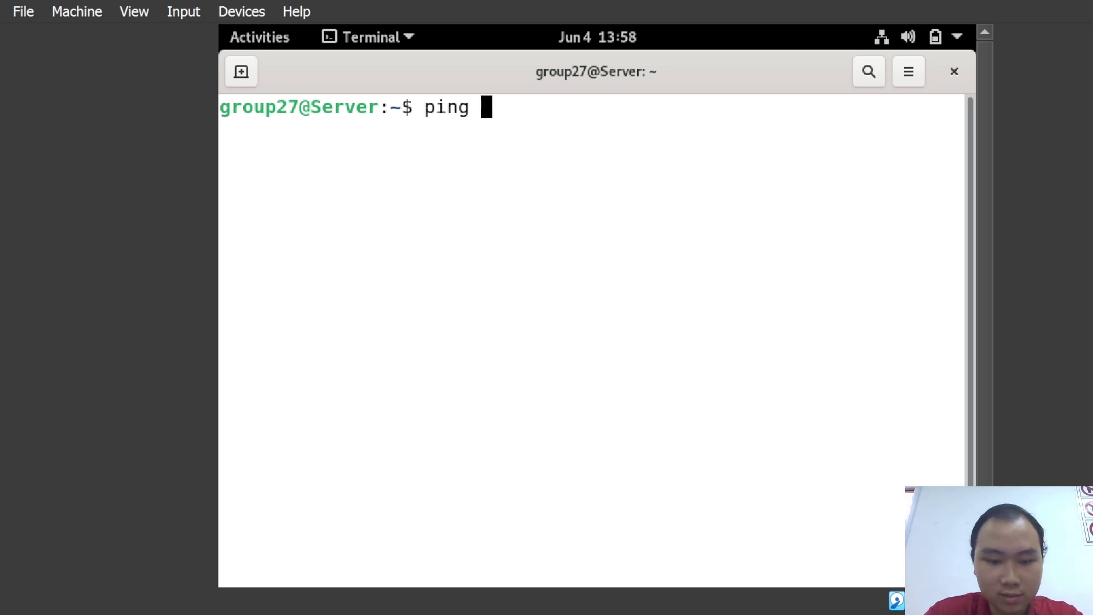
type("-c")
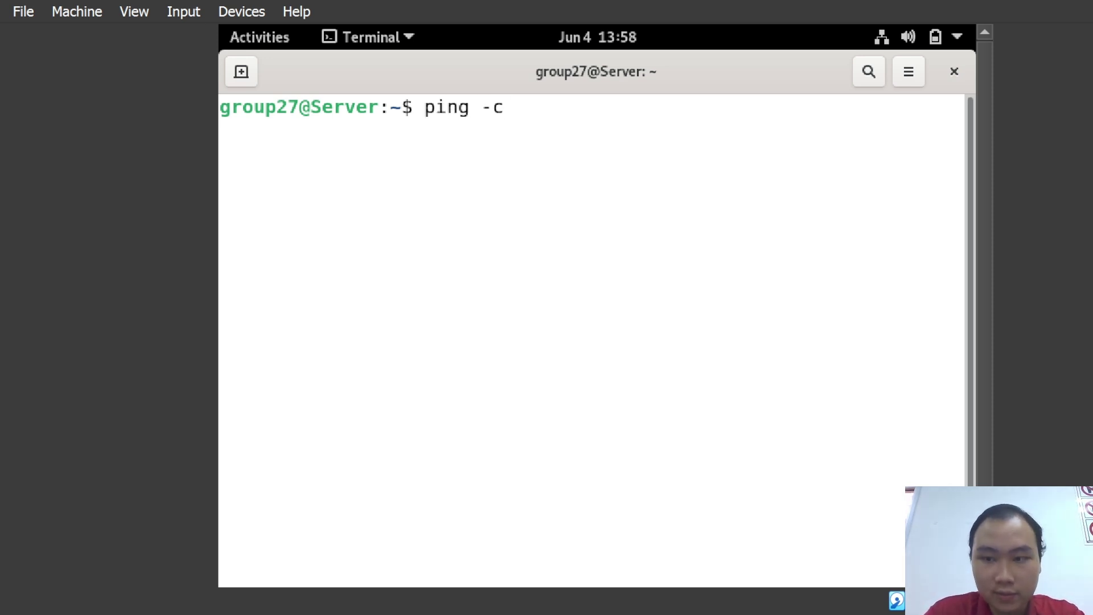
type("5 192")
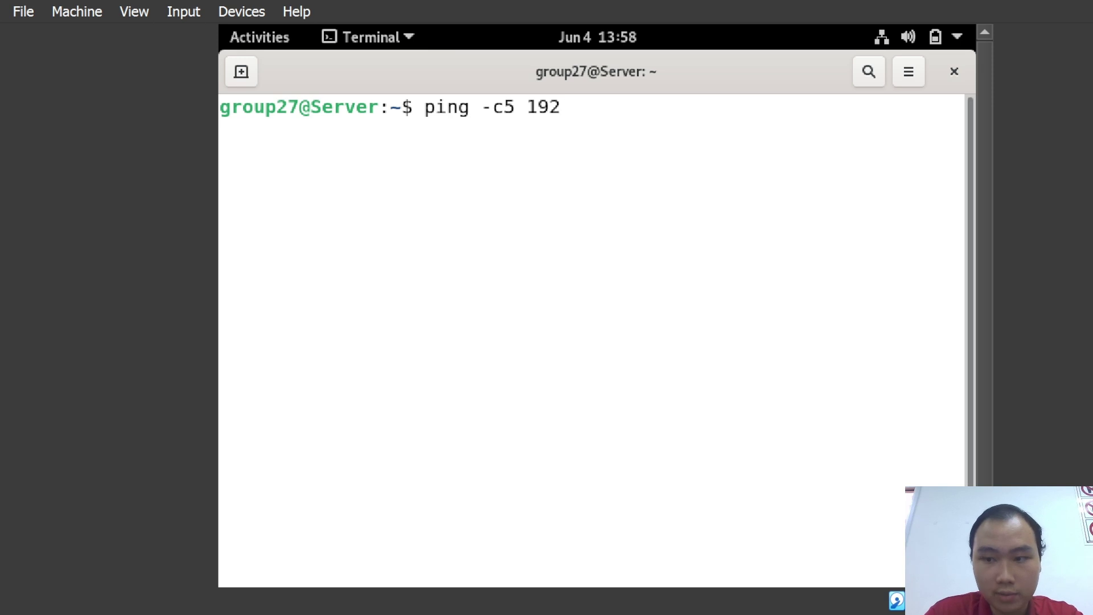
type(".168.1.5")
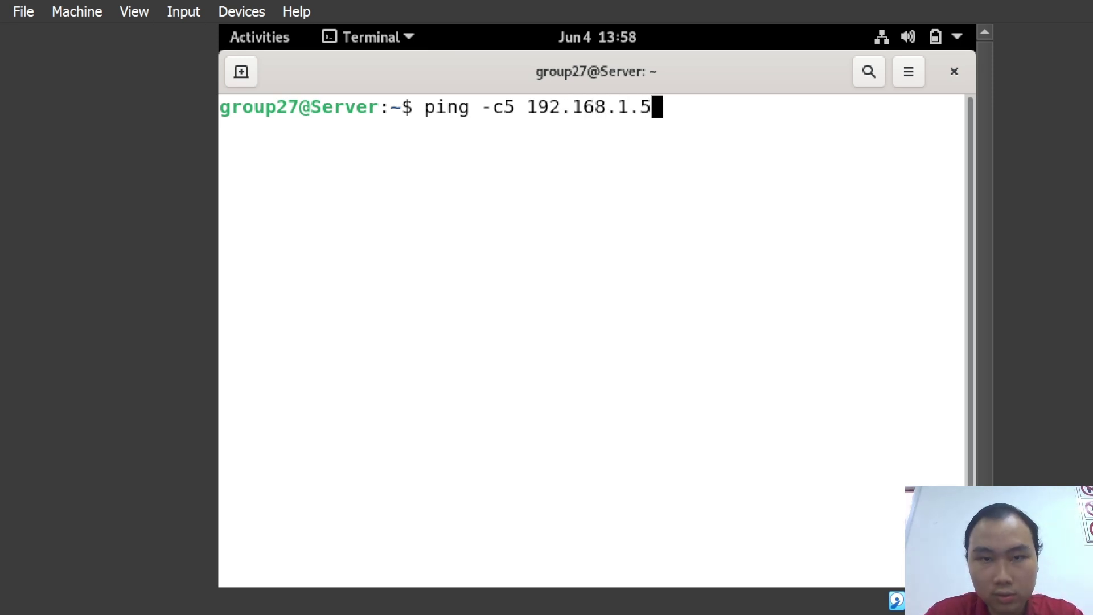
key("Return")
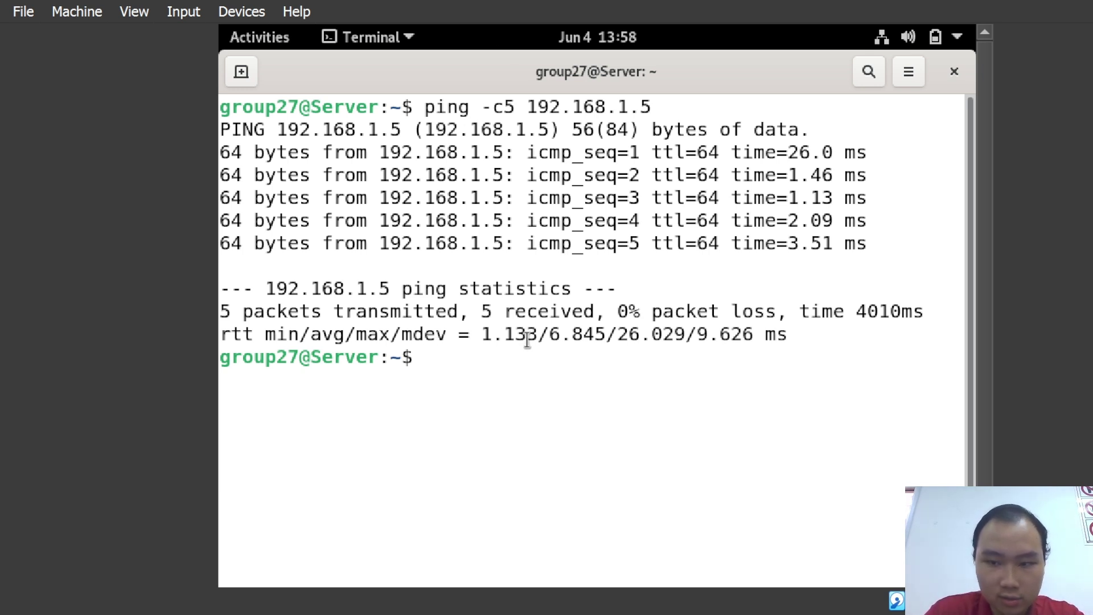
type("ping c-5")
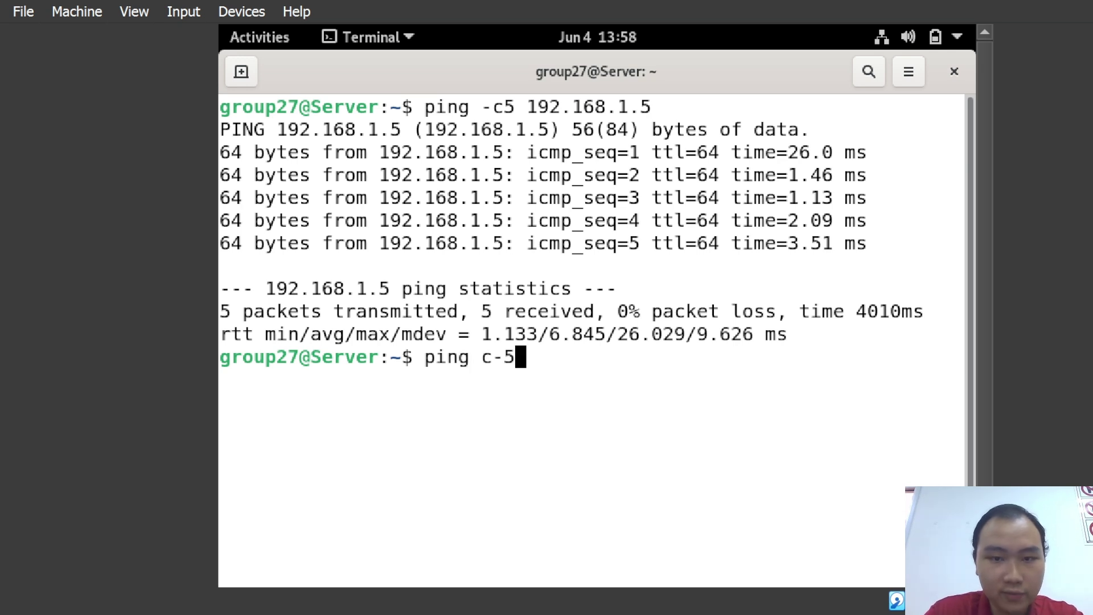
type(" www")
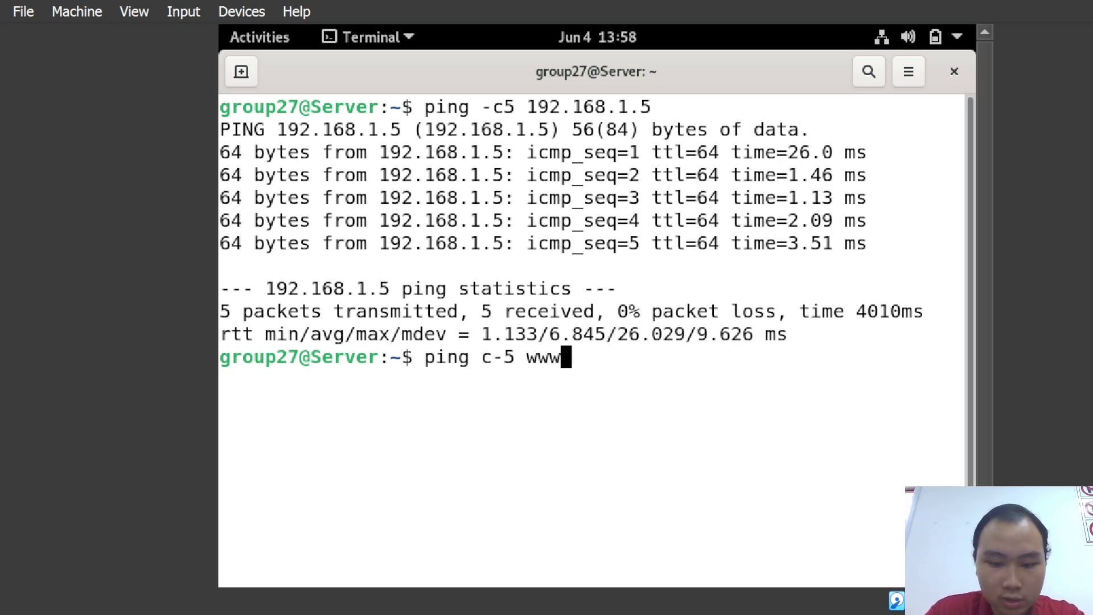
type(".go")
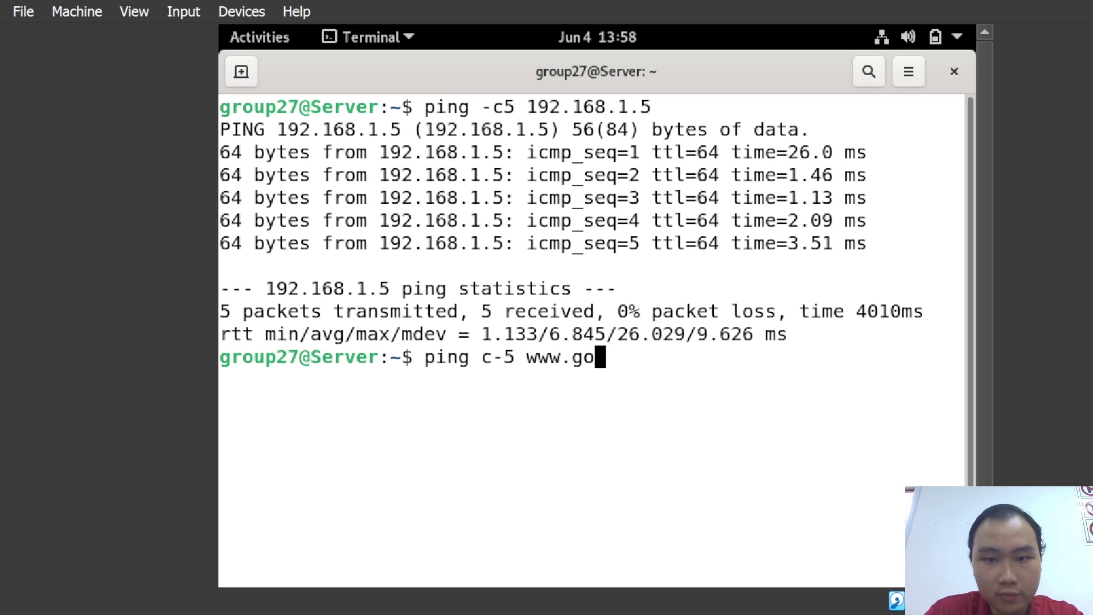
type("ogle.c")
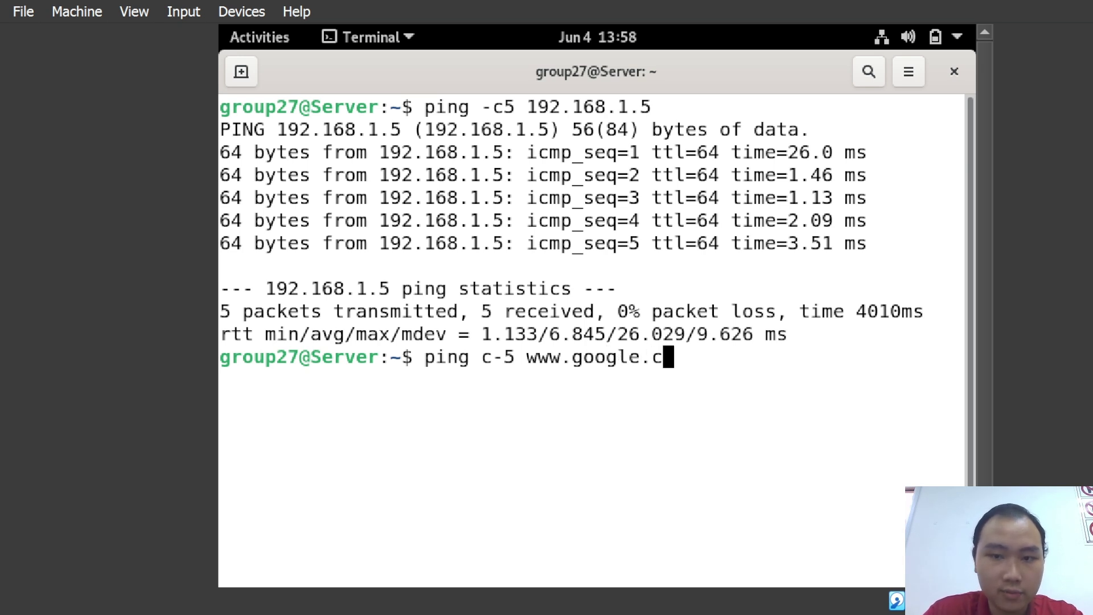
type("om")
key("Return")
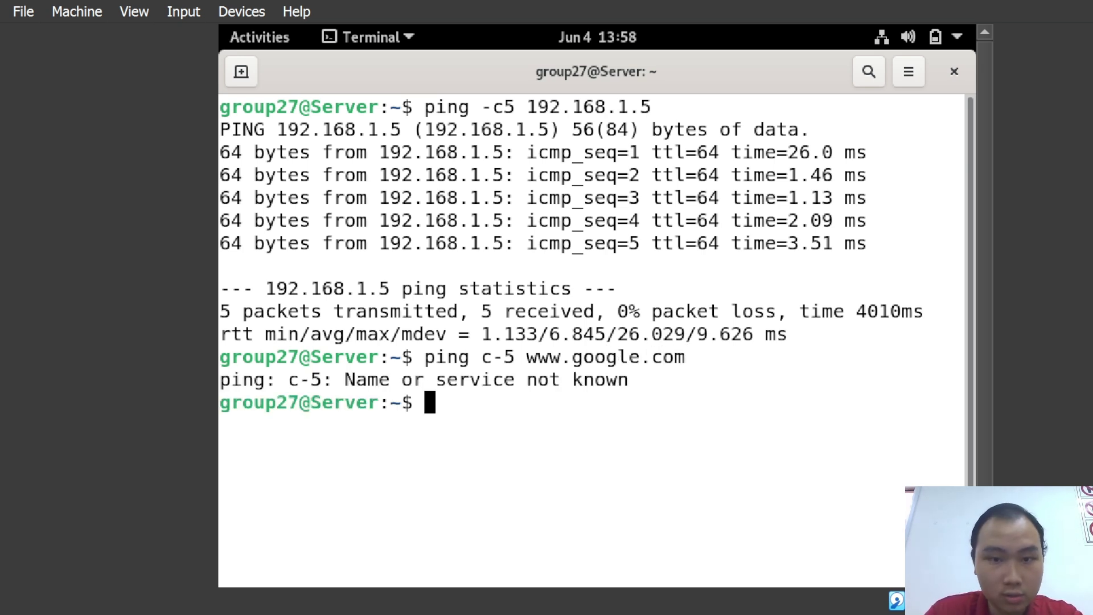
type("ping")
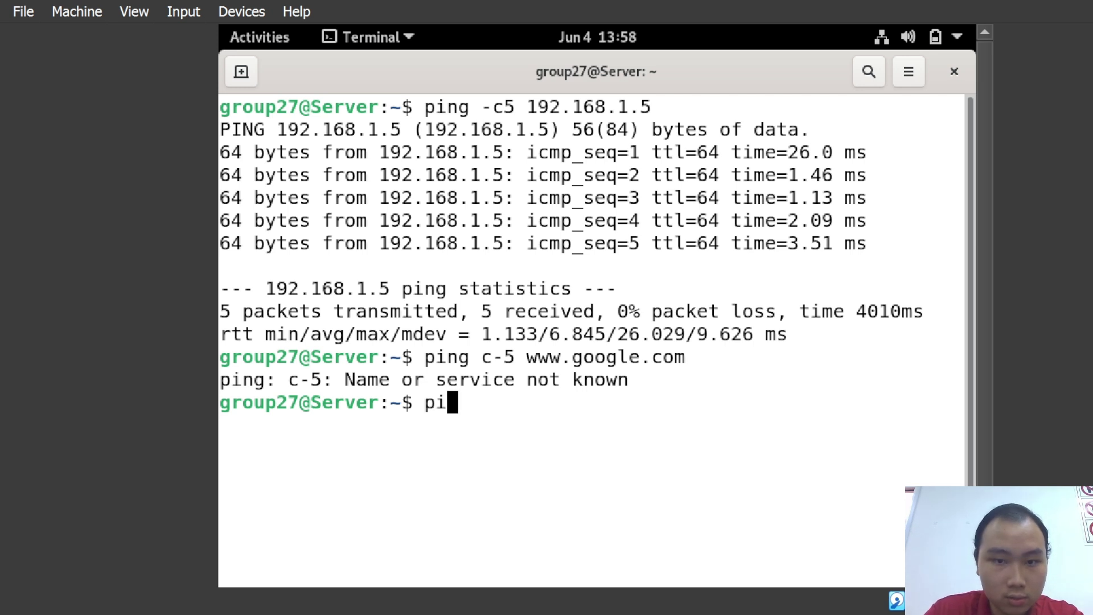
type("-")
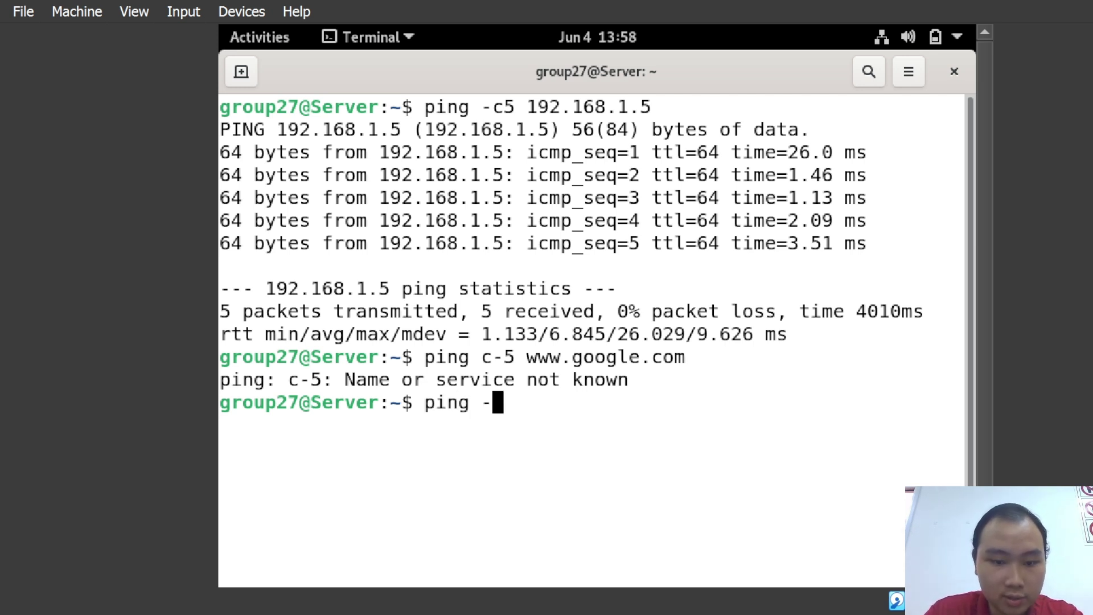
type("c5 www")
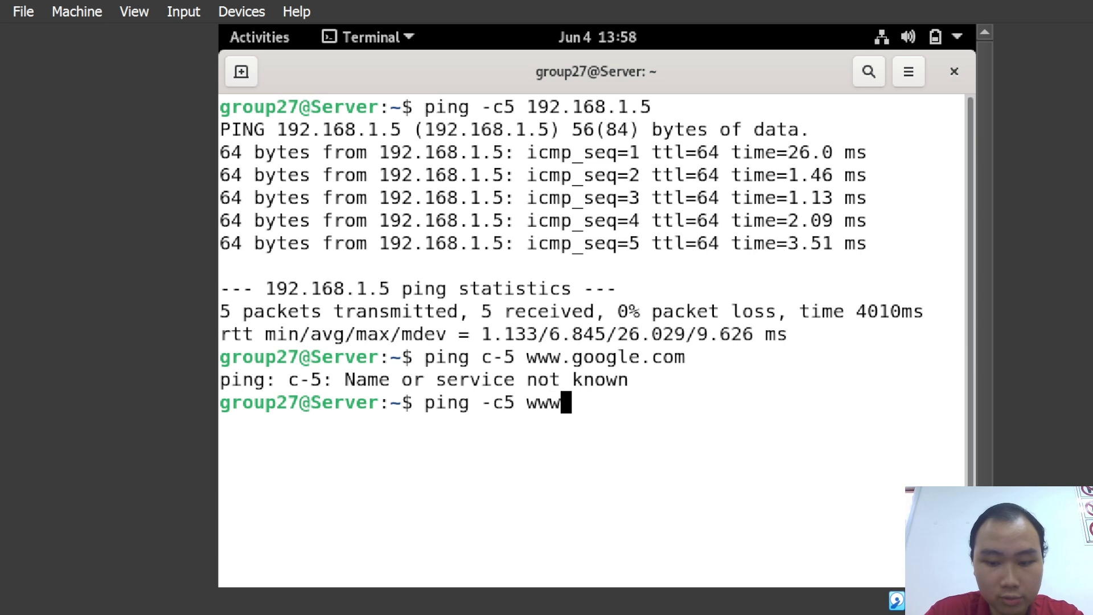
type(".google.com")
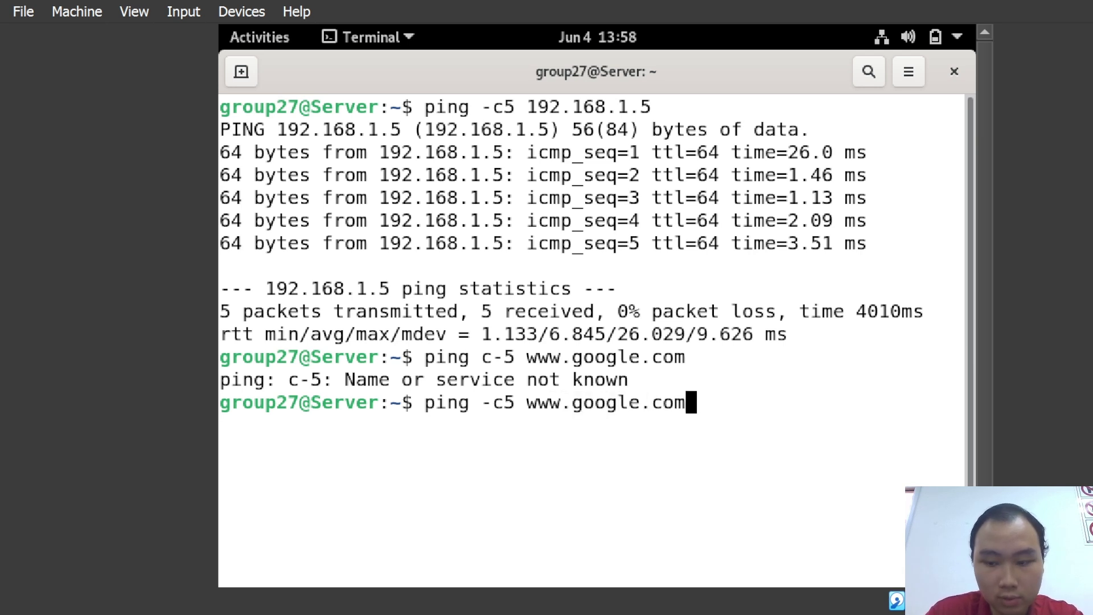
key("Return")
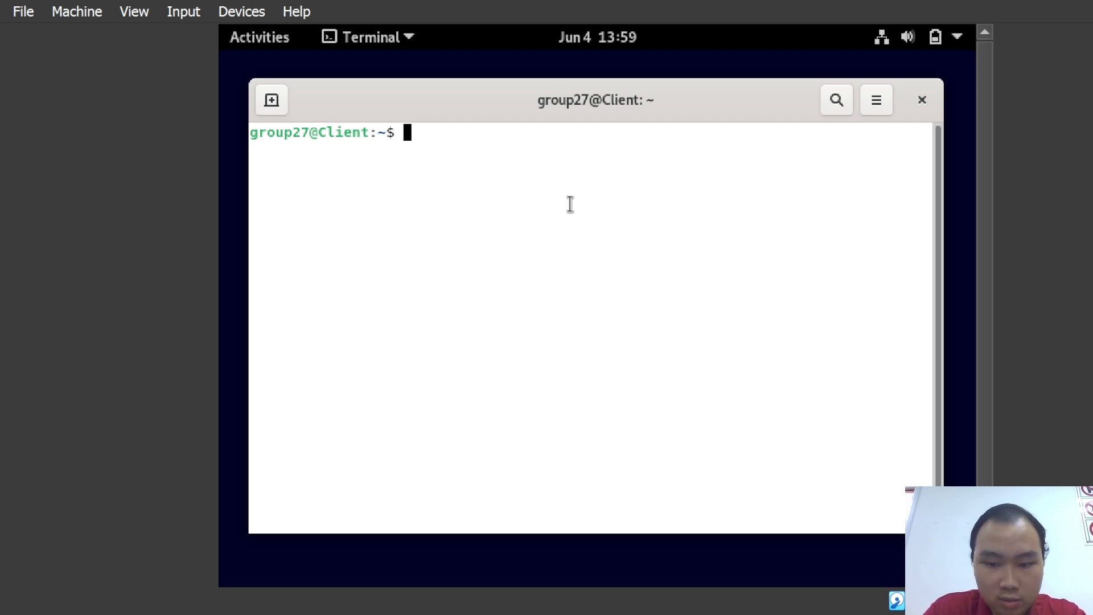
Step: In the Client machine's terminal, test the connection to the server at 192.168.1.254 with ping -c5
type("ping ")
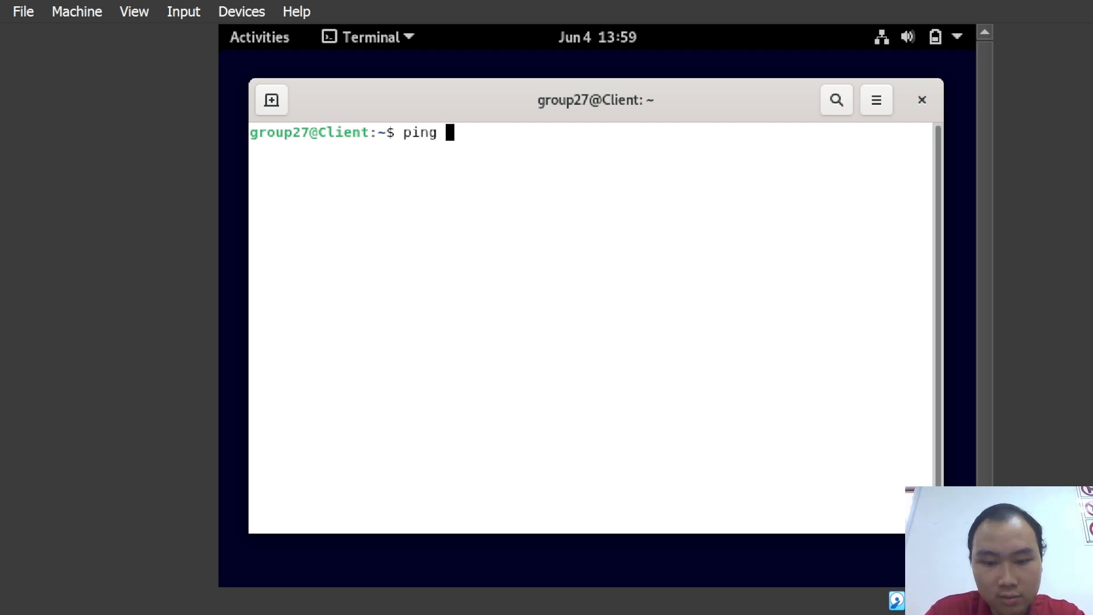
type("-c5 ")
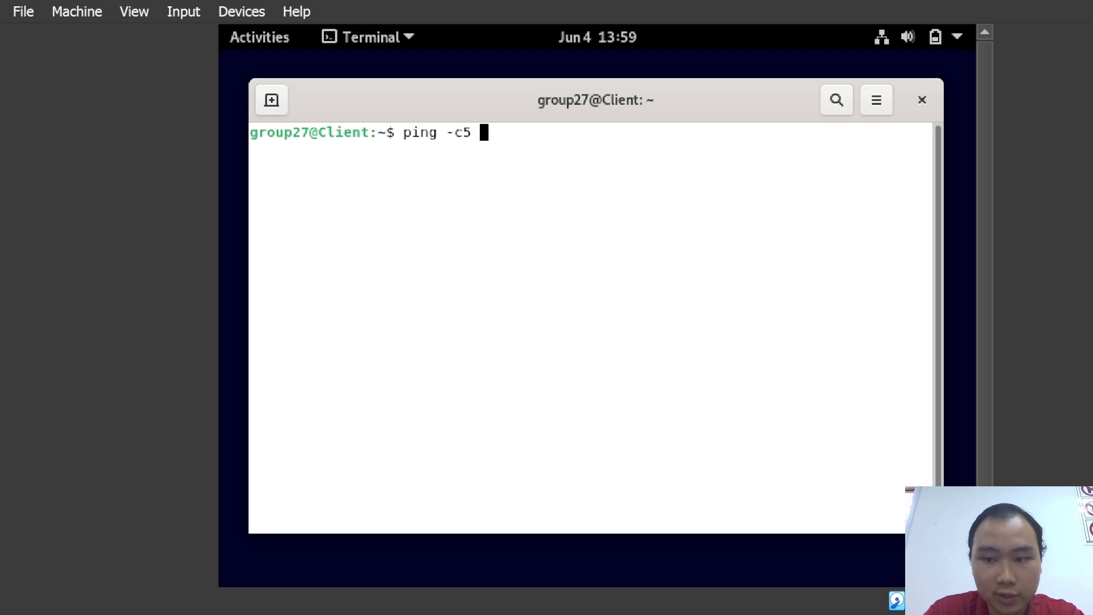
type("192.168")
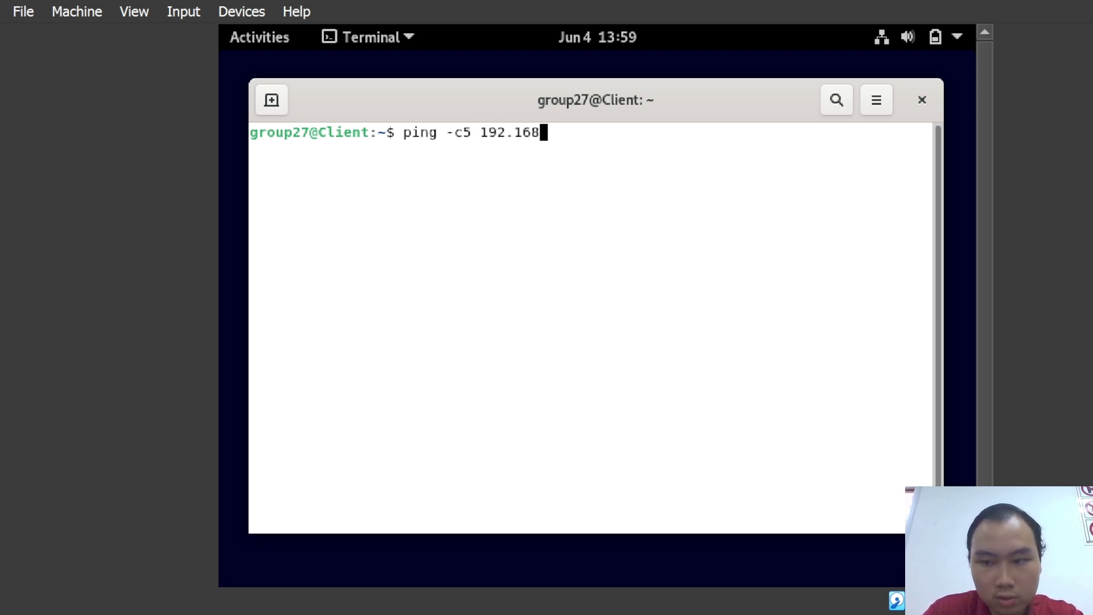
type(".1.254")
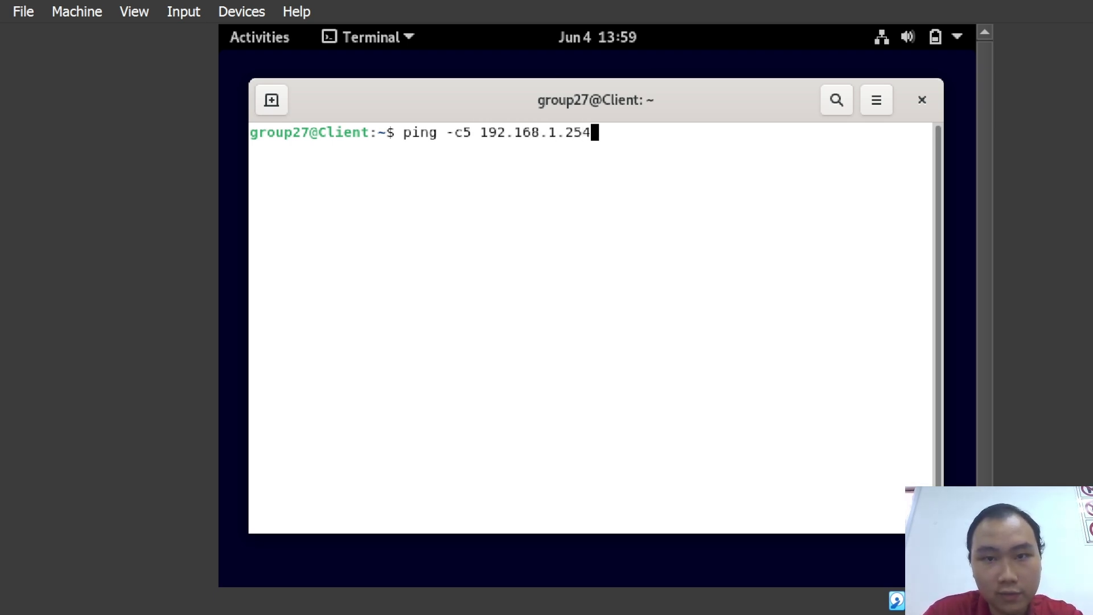
key("Return")
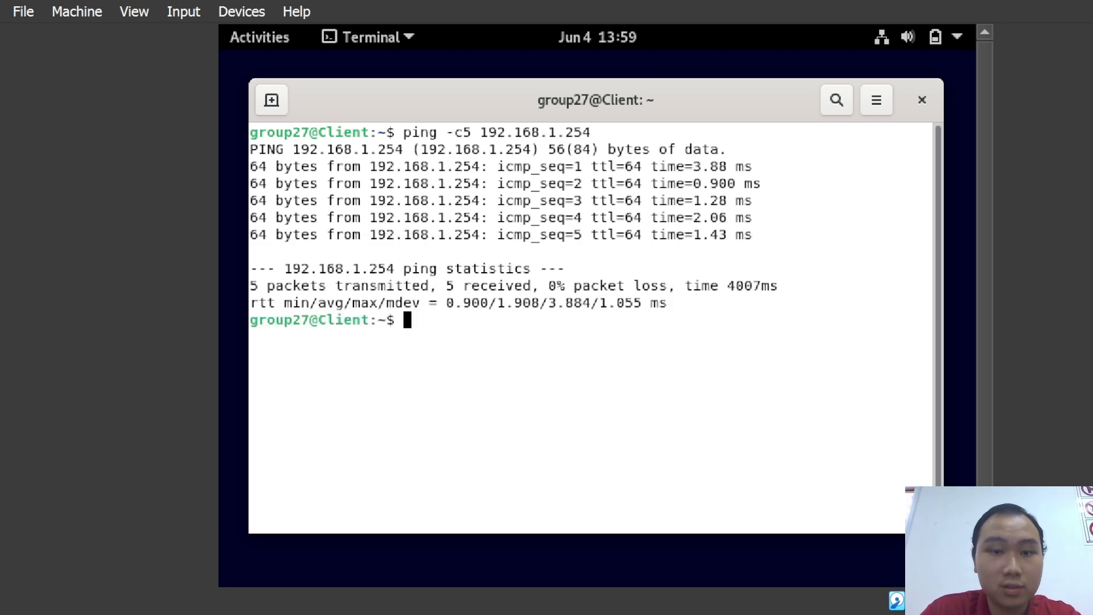
type("ping c")
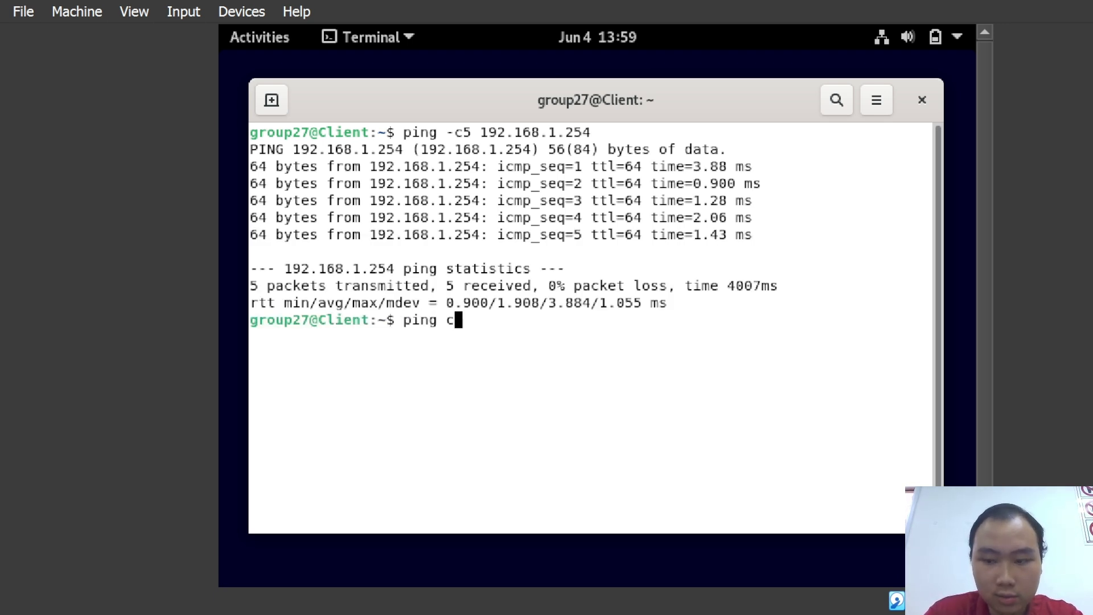
key("BackSpace")
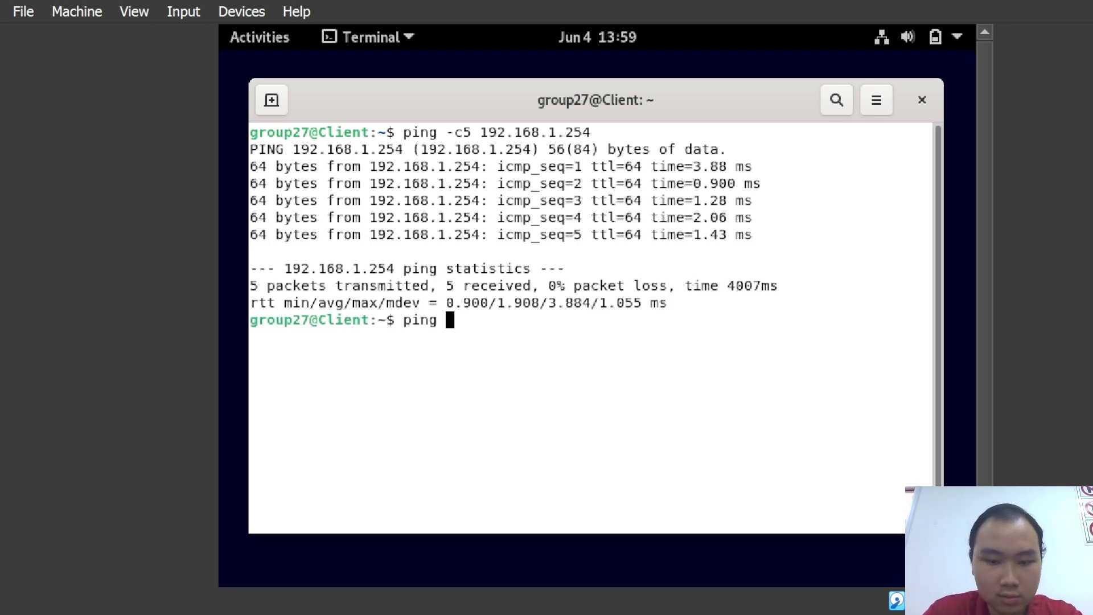
type("-c5 w")
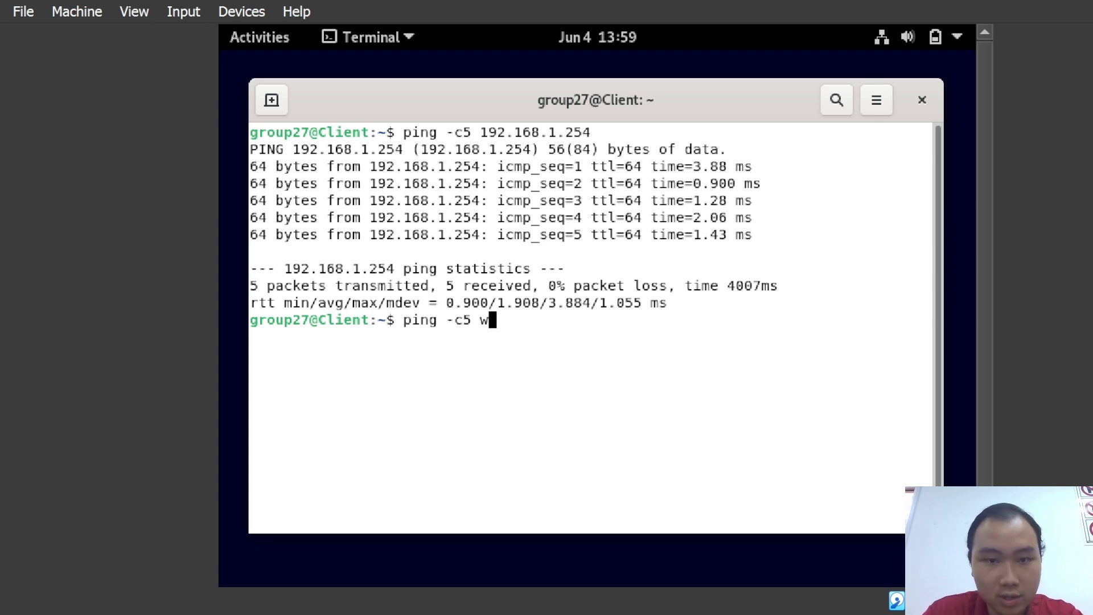
type("ww.google.com")
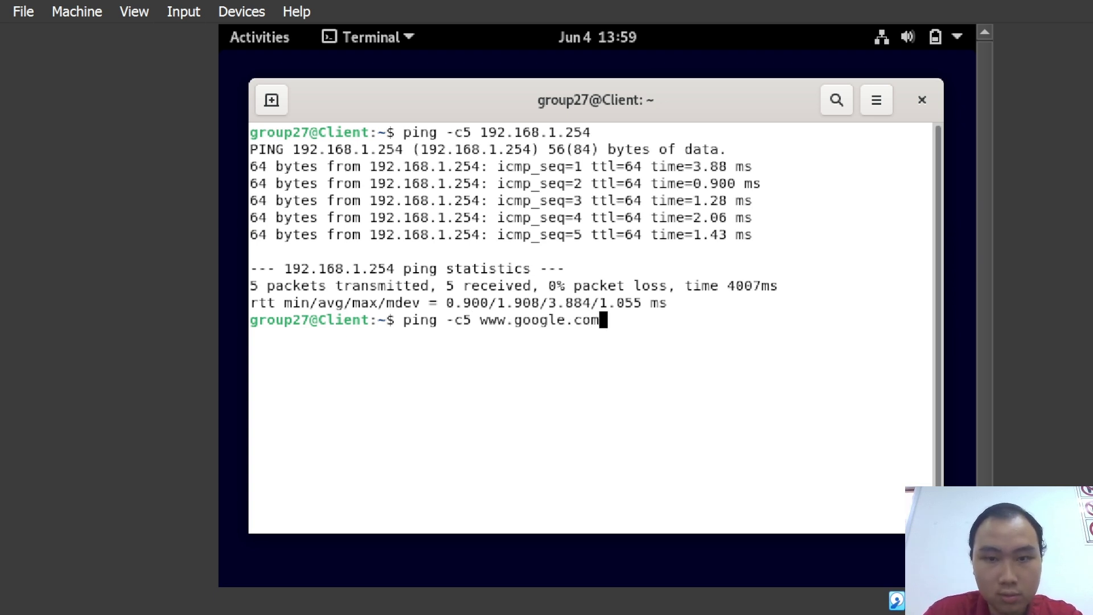
key("Return")
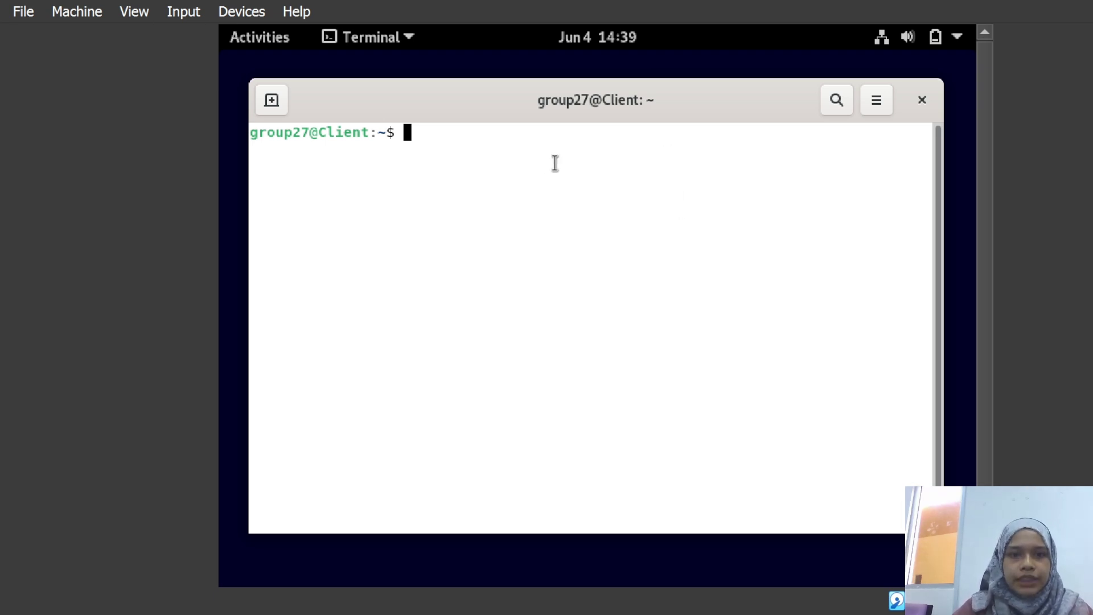
type("s")
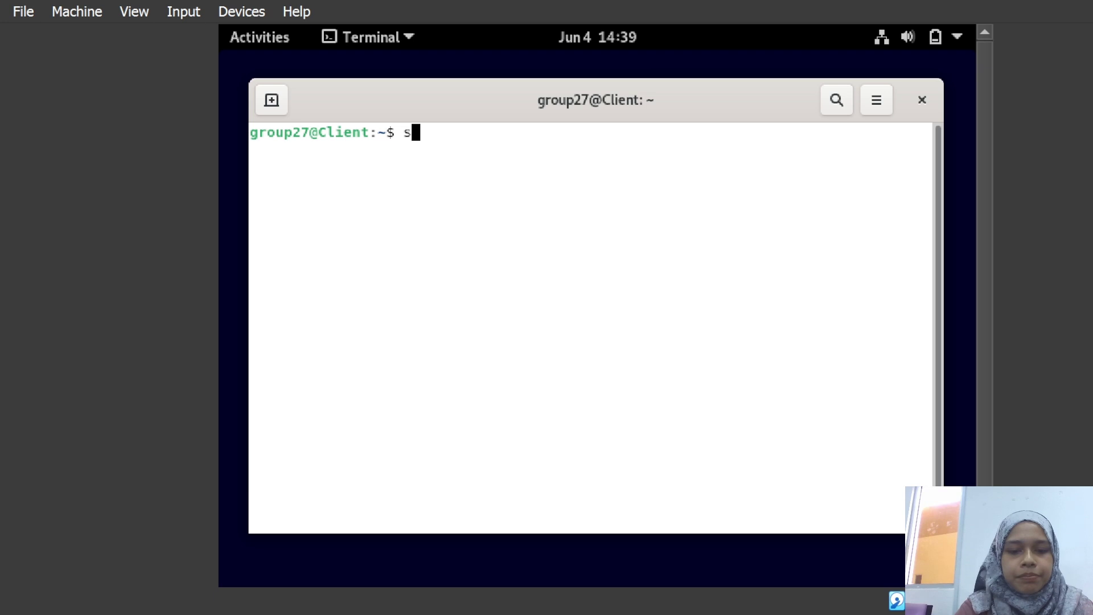
type("ftp citizi")
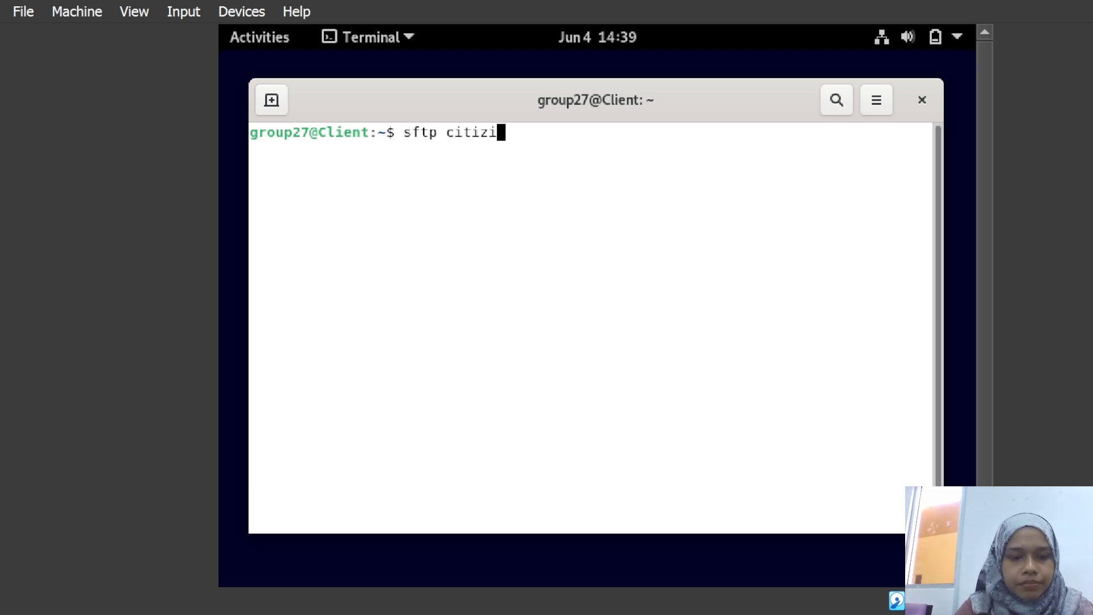
type("x@1")
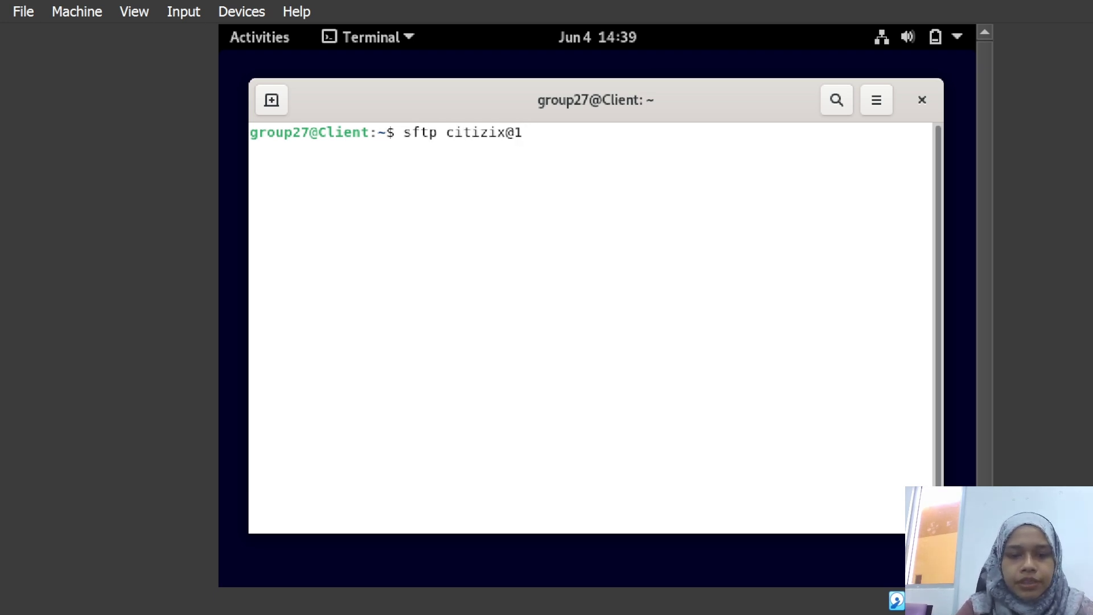
type("92.1")
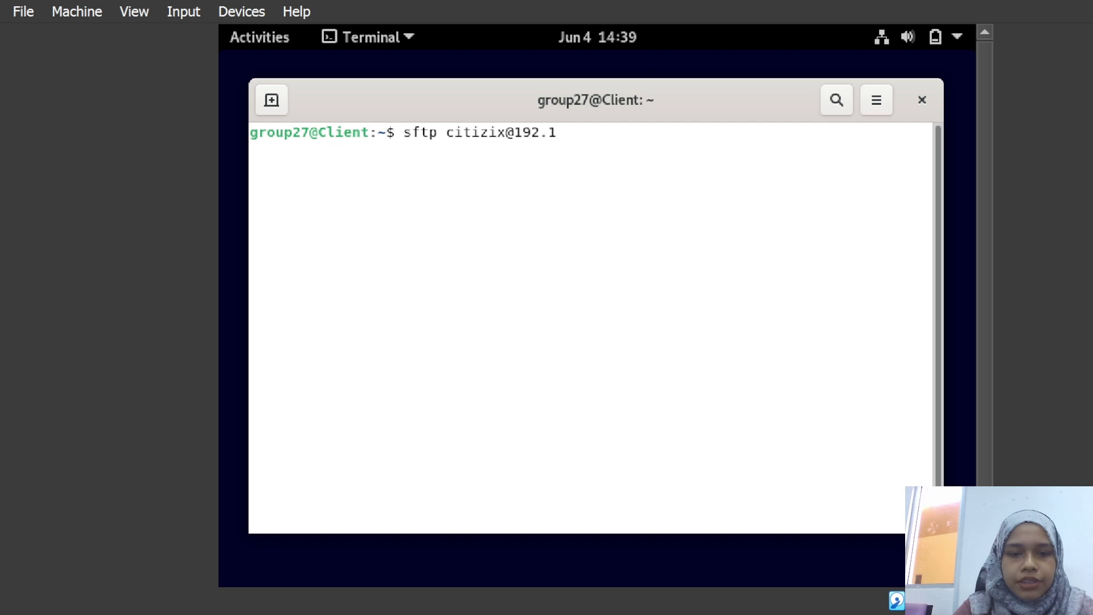
type("68.1.254")
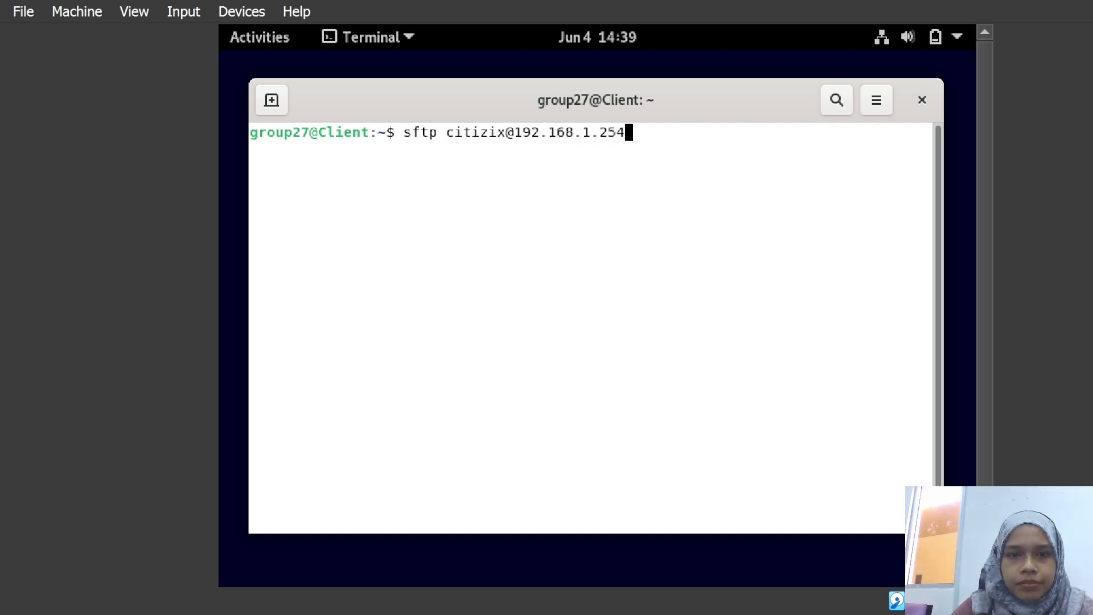
key("Return")
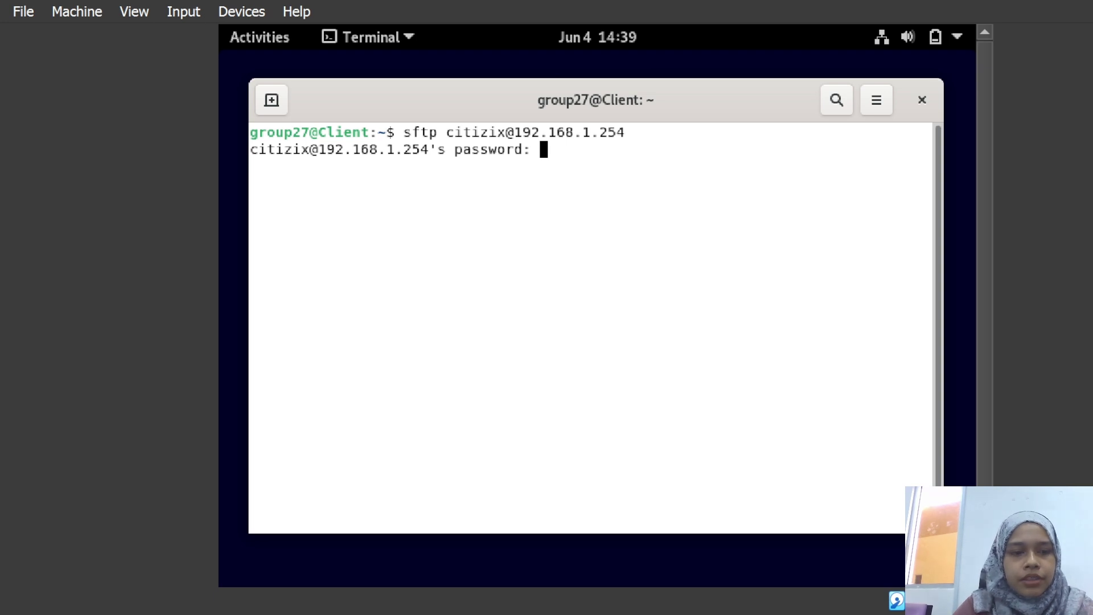
key("Return")
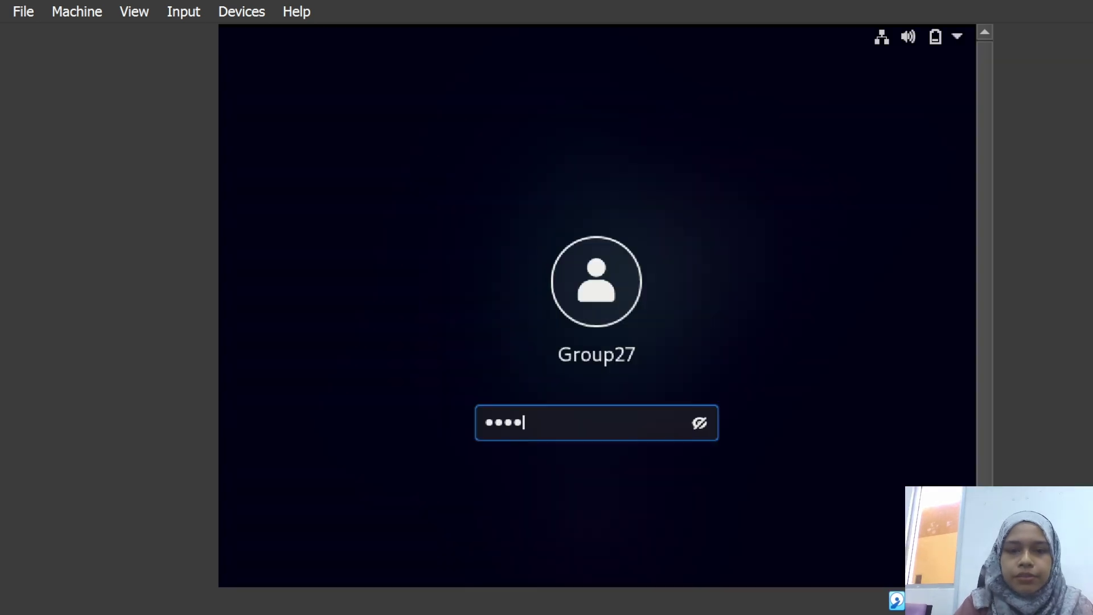
Step: Clear the partial entry on the Server machine's lock screen and log in with the Group27 account password
key("BackSpace")
key("BackSpace")
key("BackSpace")
key("BackSpace")
type("******")
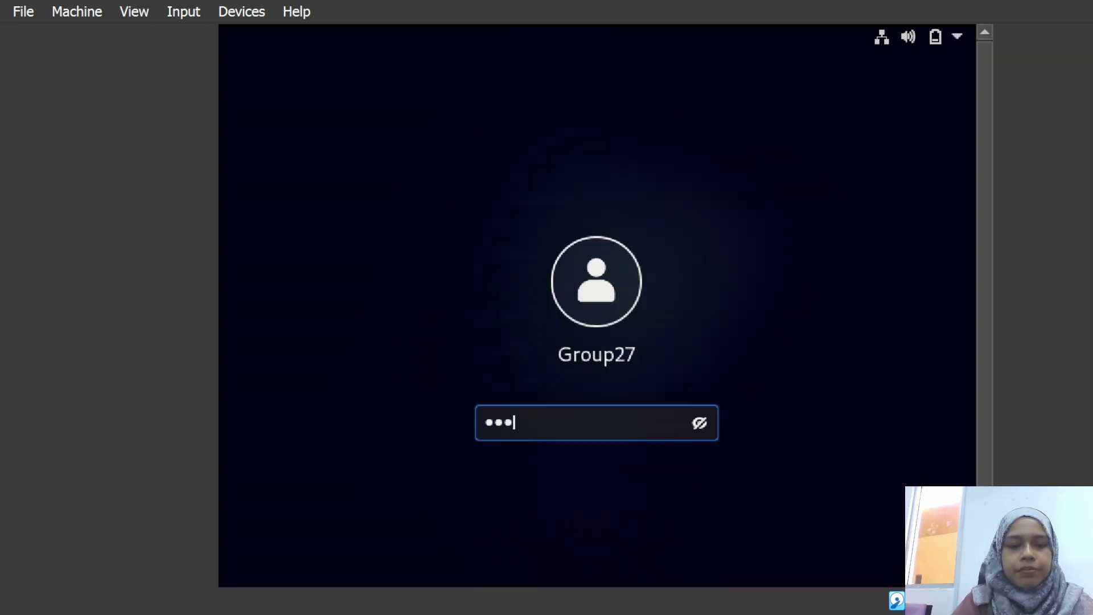
key("Return")
Step: Try to create the directory /srv/sftp/paymentfiles on the Server with sudo mkdir, entering the sudo password
type("sudo")
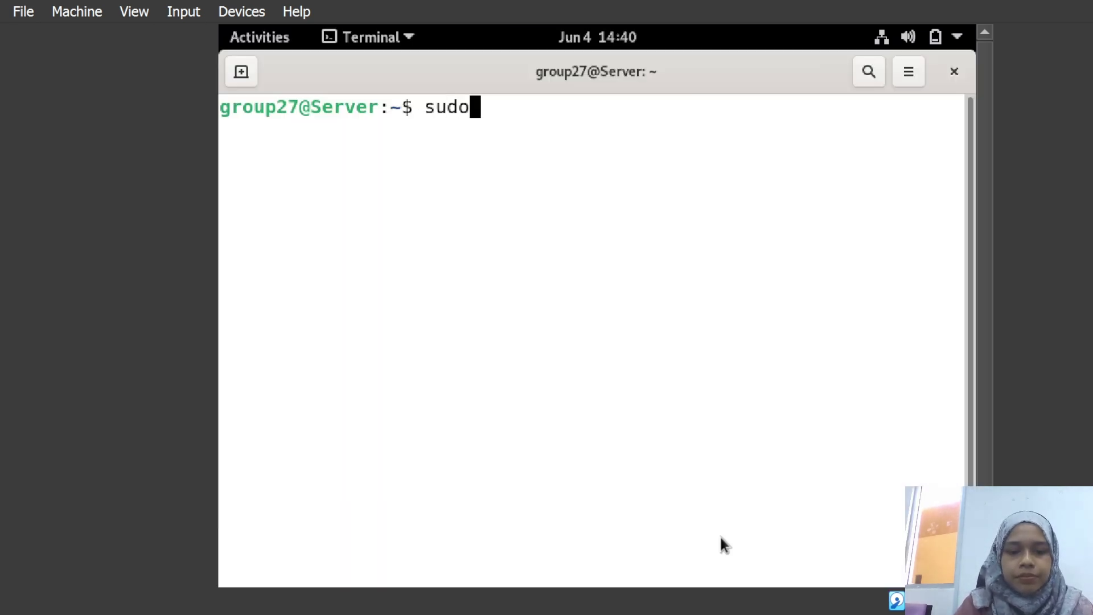
type(" mkdir /")
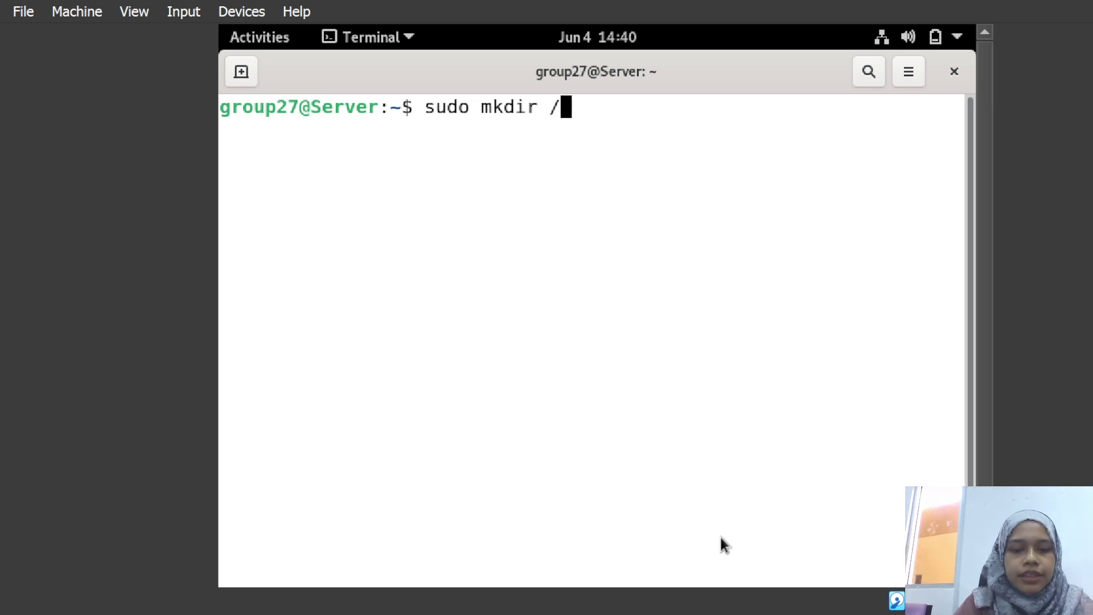
type("srv")
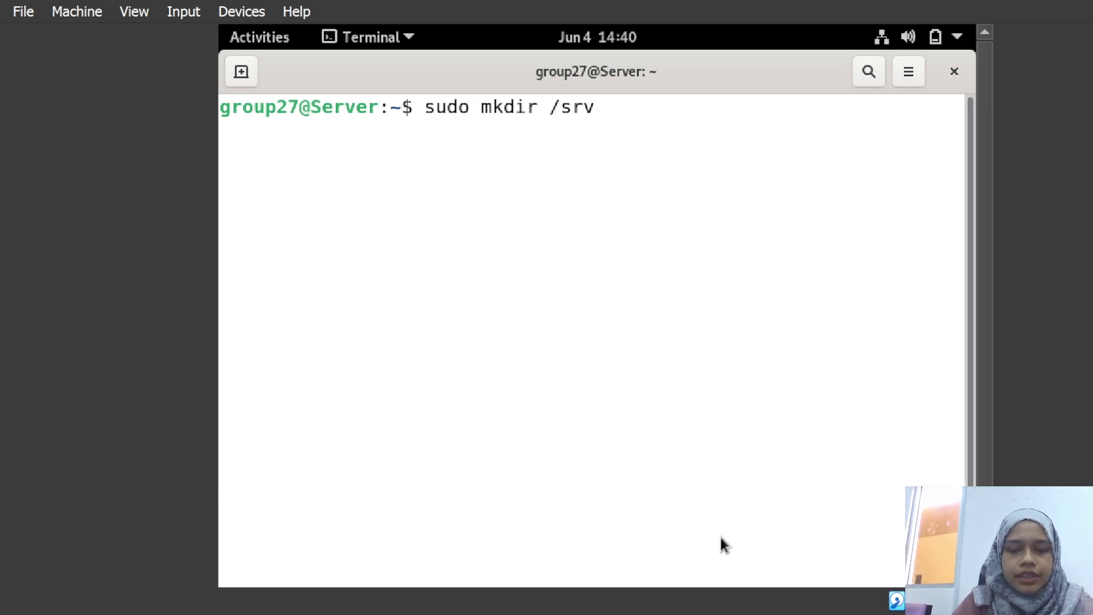
type("/sftp")
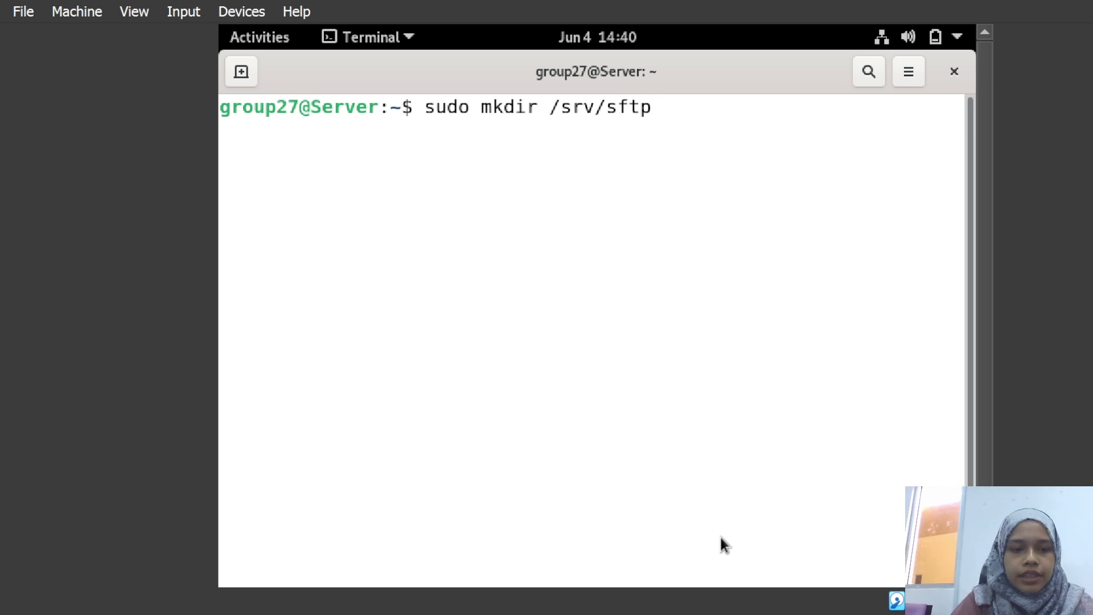
type("/payment")
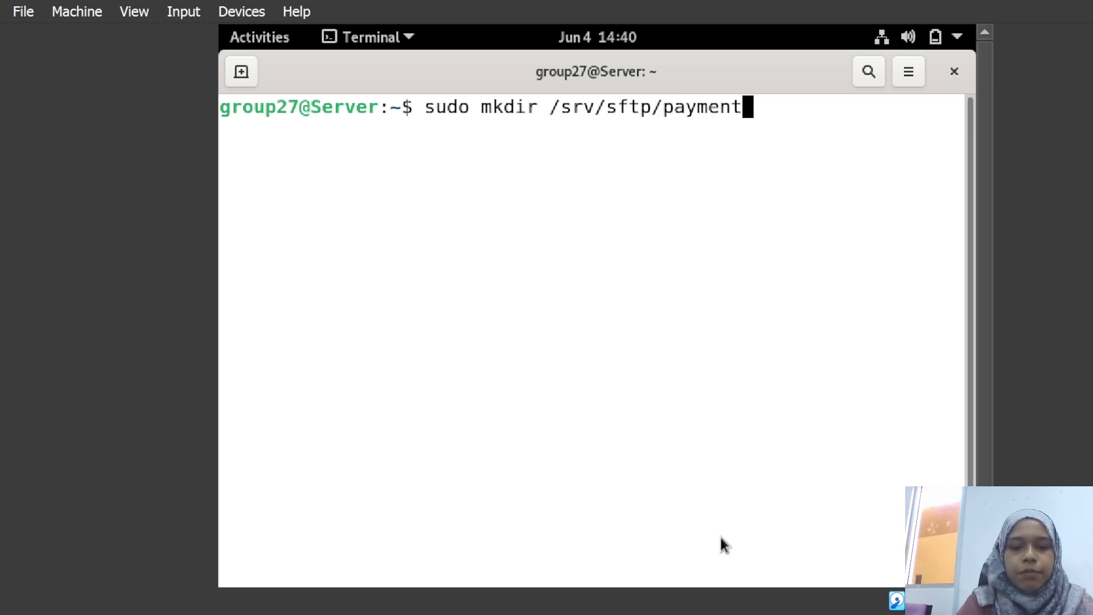
type("files")
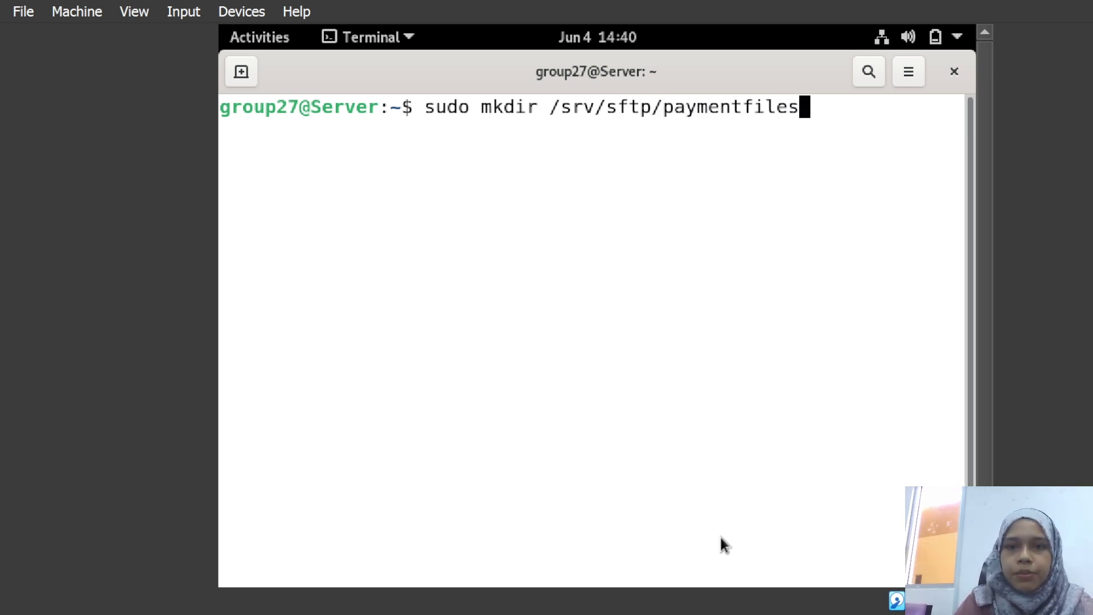
key("Return")
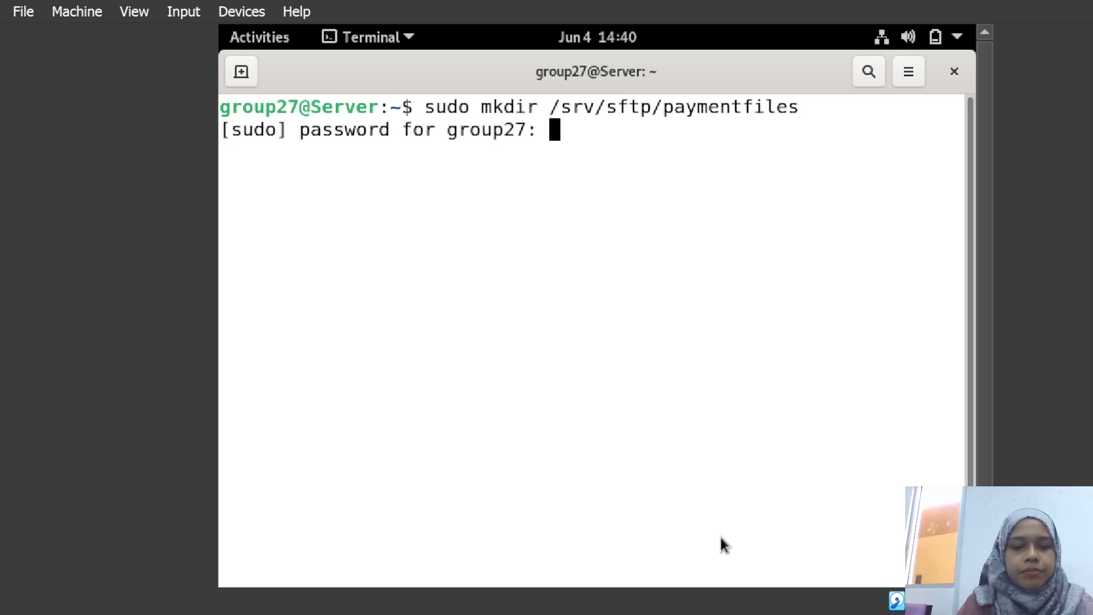
key("Return")
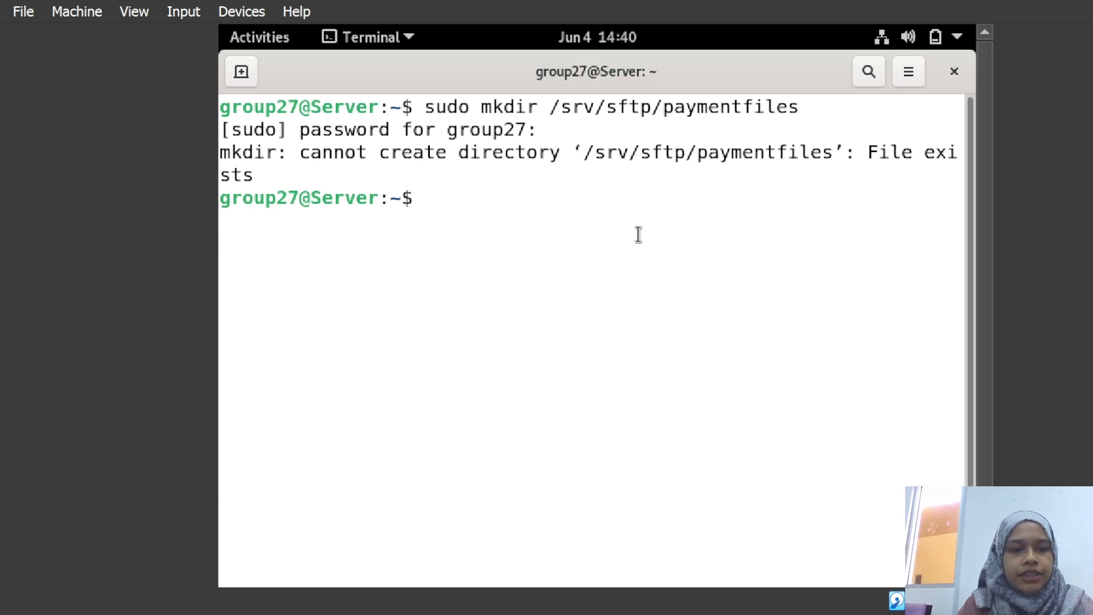
Step: Set the owner and group of /srv/sftp/paymentfiles to citizix:sftpusers with sudo chown
type("sudo chown citi")
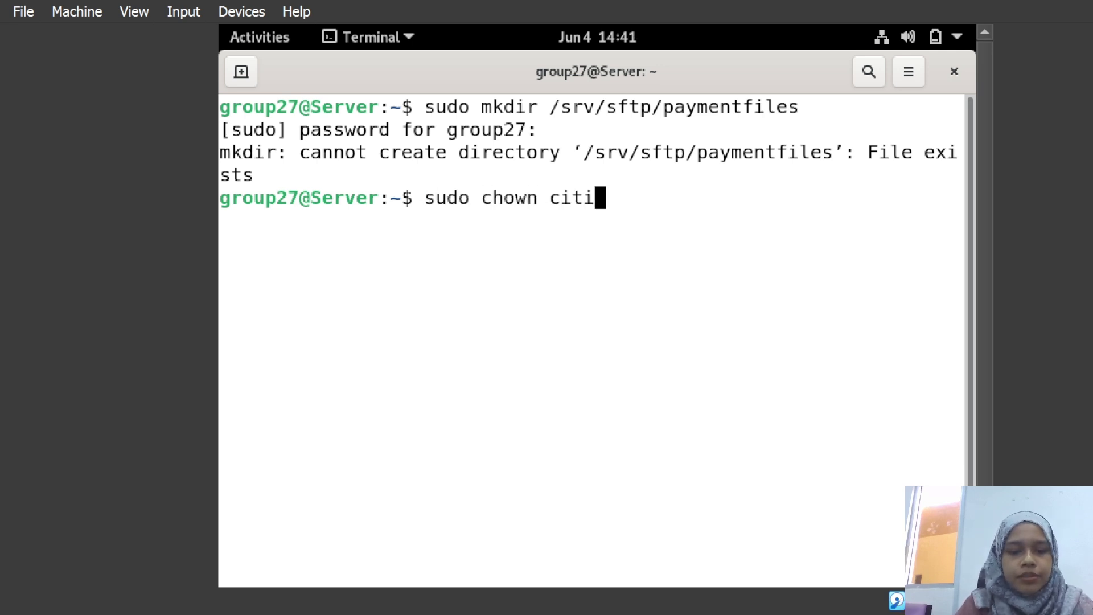
type("zix:sftpusers")
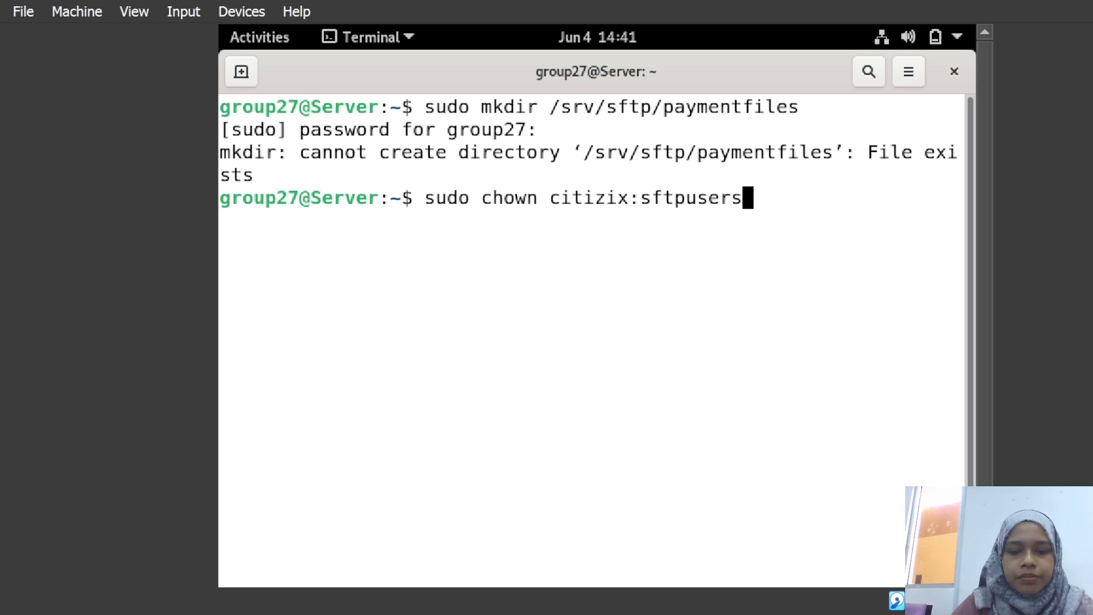
type(" /srv/sftp/paymentfiles")
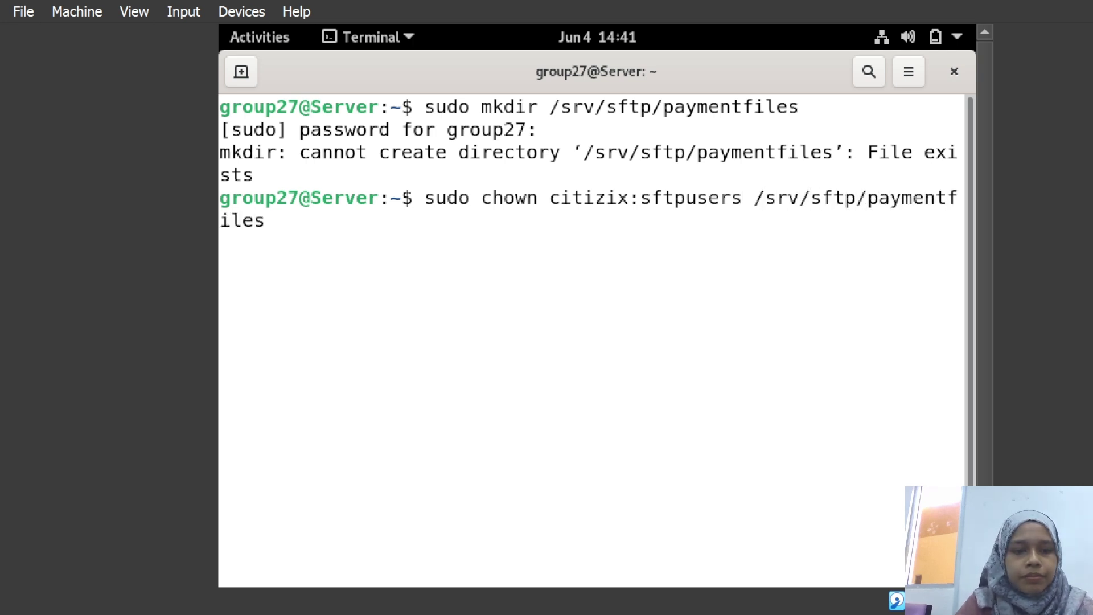
key("Return")
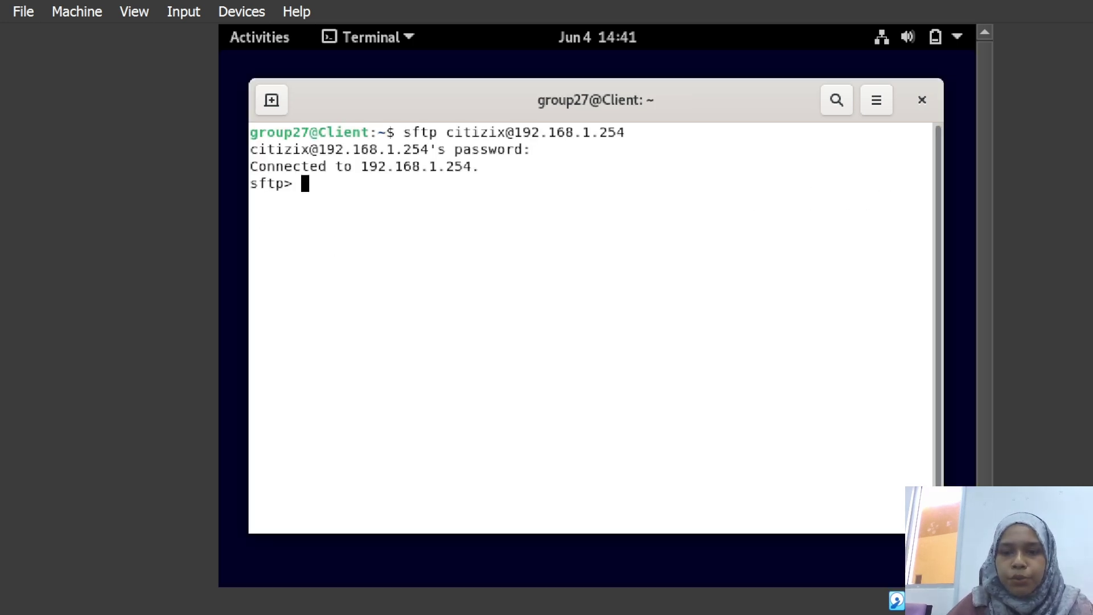
Step: Suspend the running SFTP session on the Client and clear the terminal
key("ctrl+z")
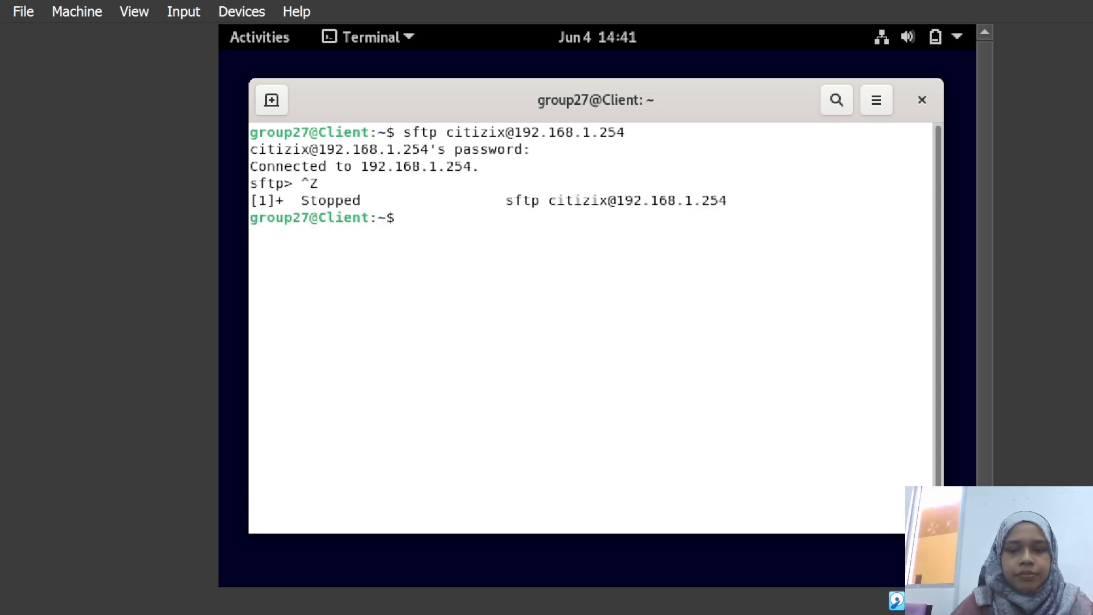
type("clear")
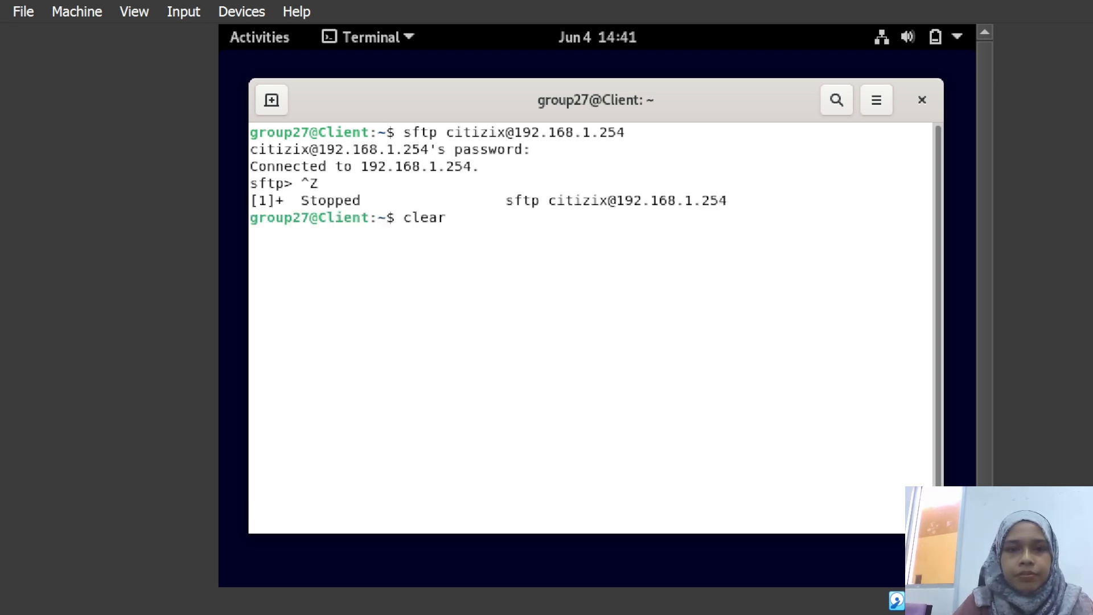
key("Return")
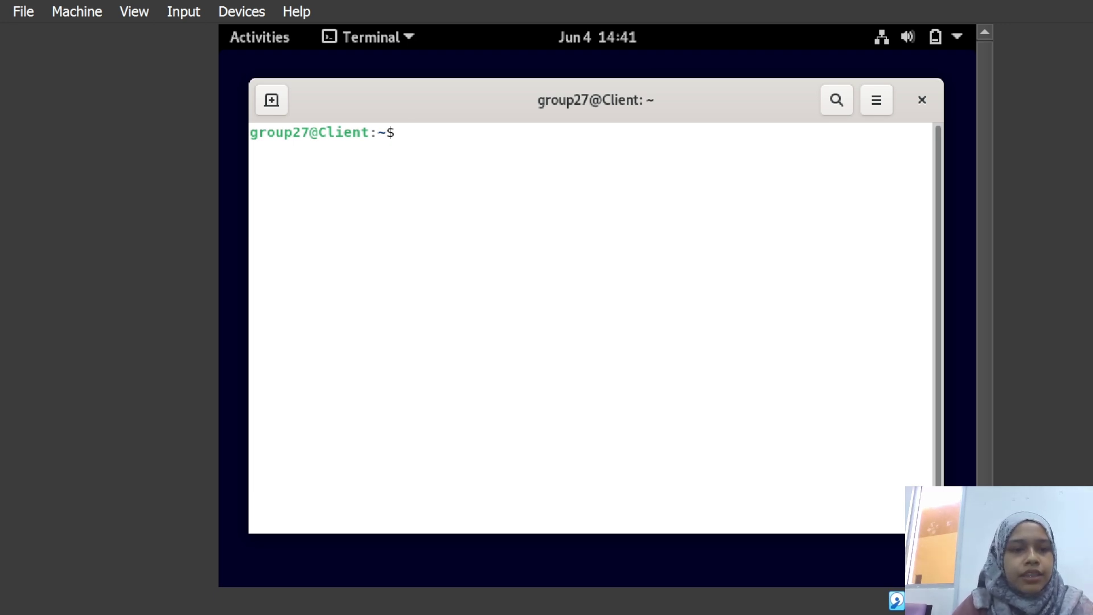
type("s")
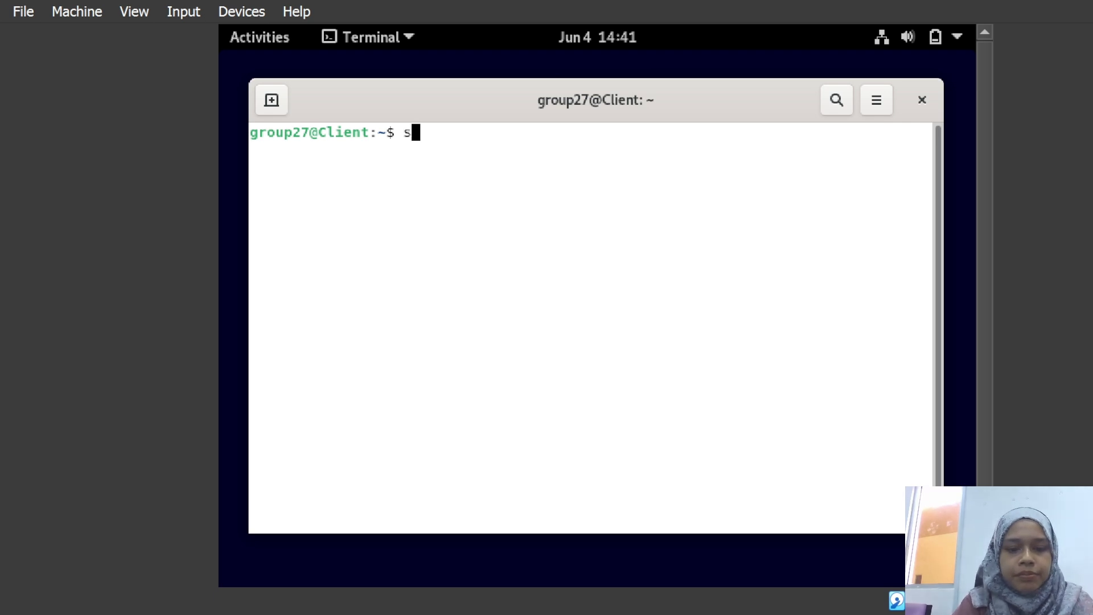
type("ftp citizix@")
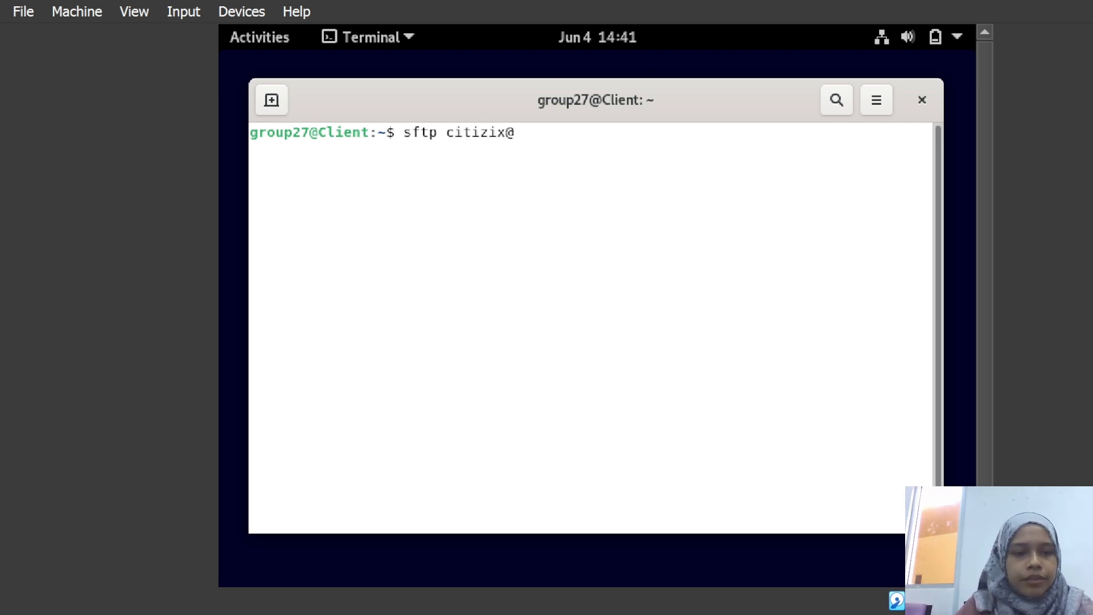
type("192.1")
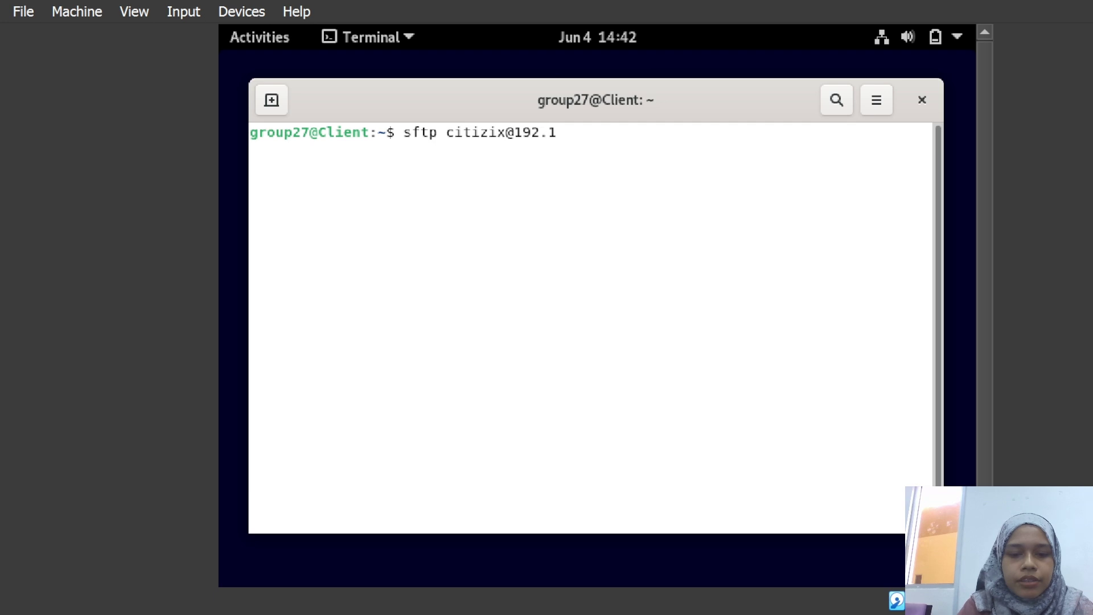
type("68.1.254")
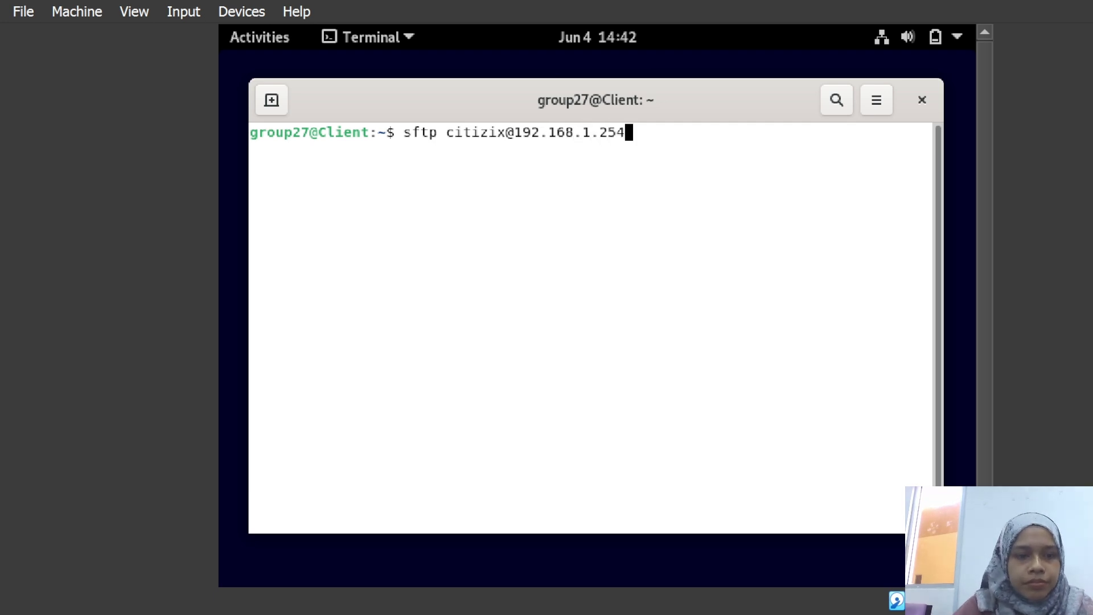
key("Return")
key("Return")
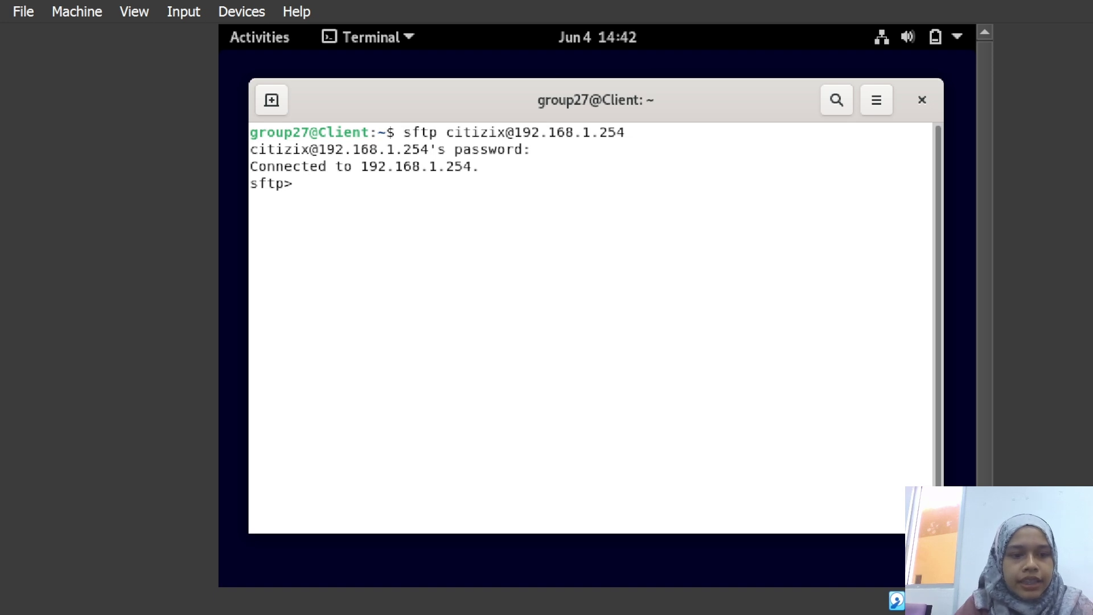
Step: List the remote SFTP directory and change into paymentfiles
type("ls")
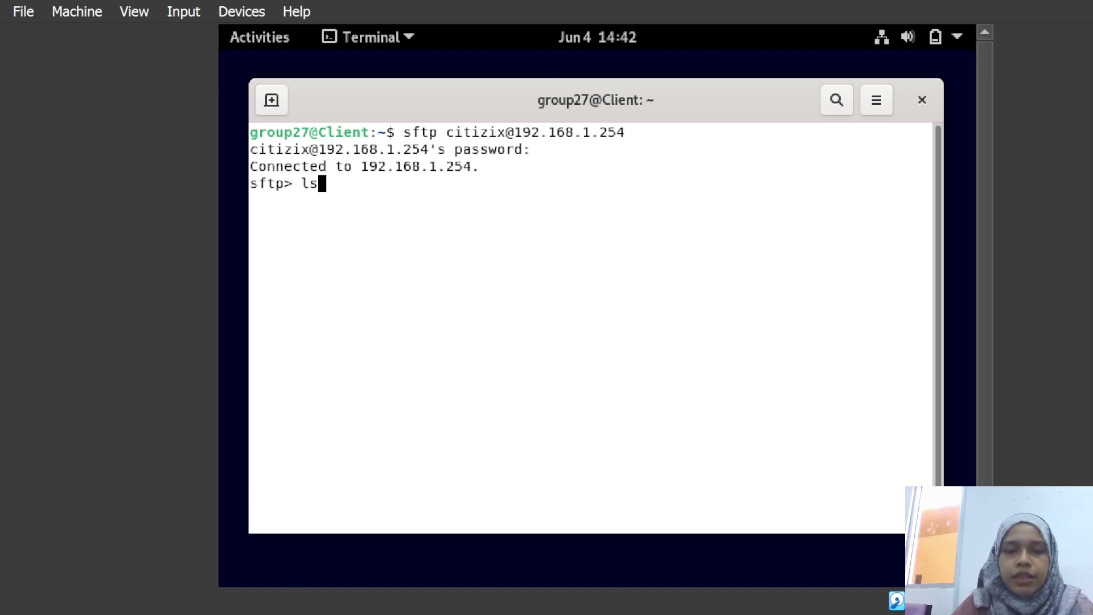
key("Return")
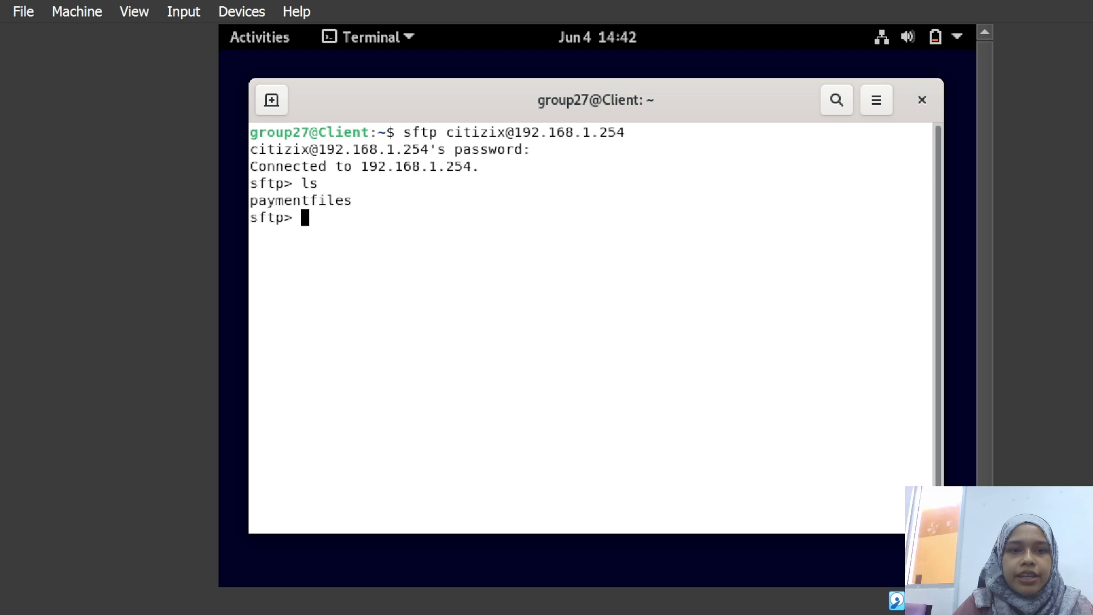
type("cd paymentfiles")
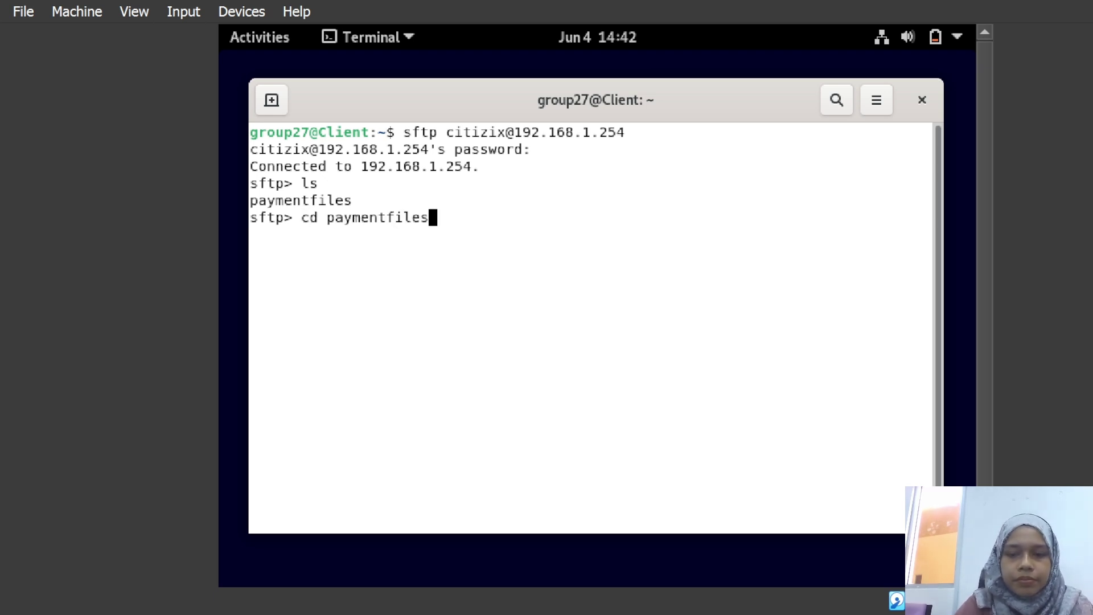
key("Return")
Step: Create a directory named test2 inside paymentfiles over SFTP and list the folder's contents
type("mkdir")
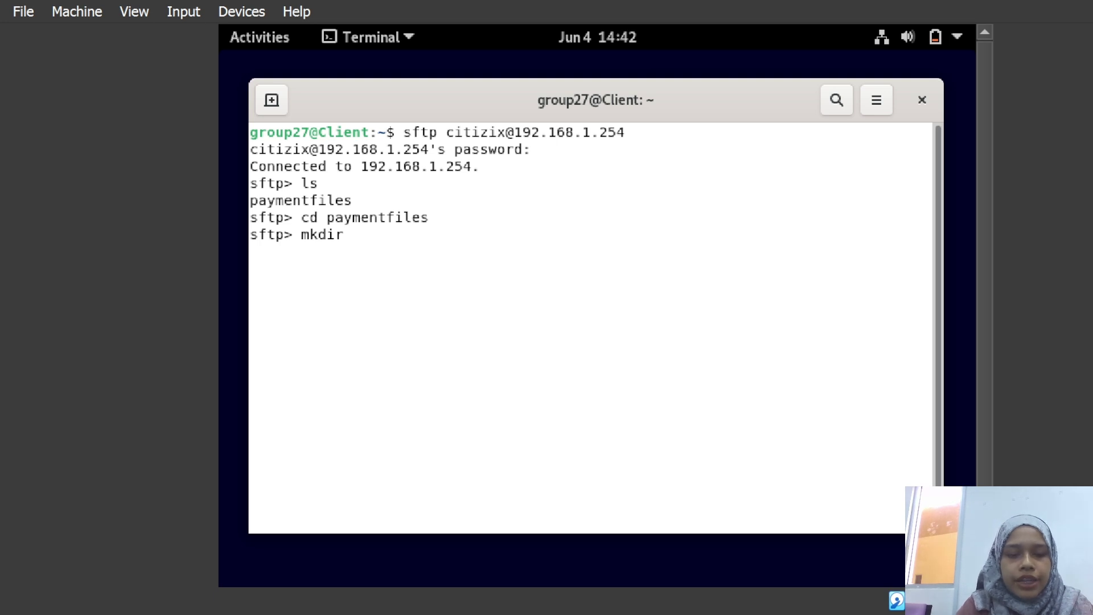
type("test2")
key("Return")
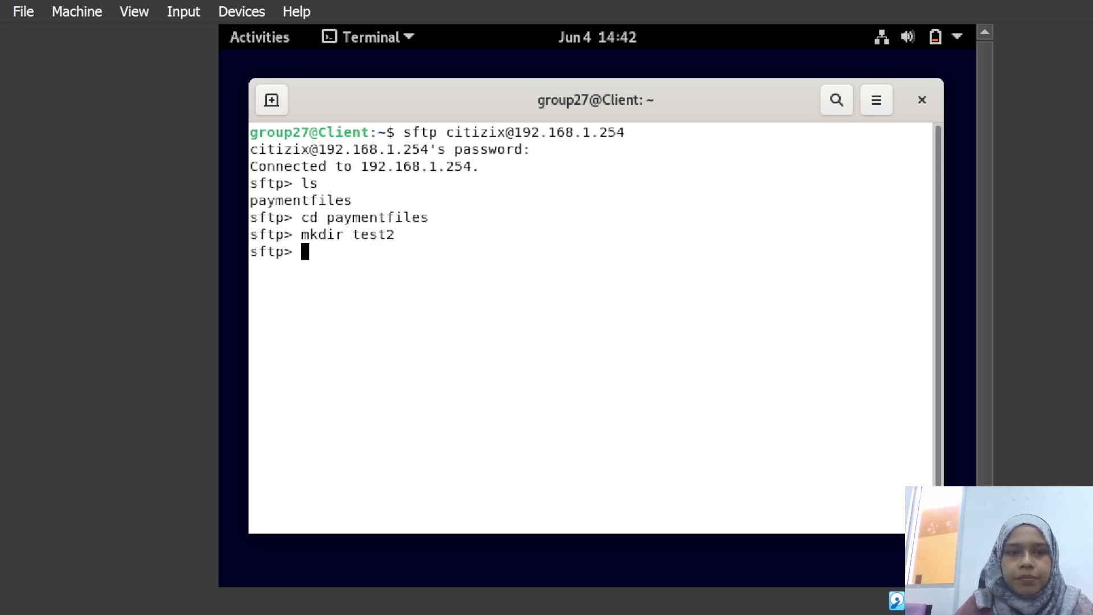
type("ls")
key("Return")
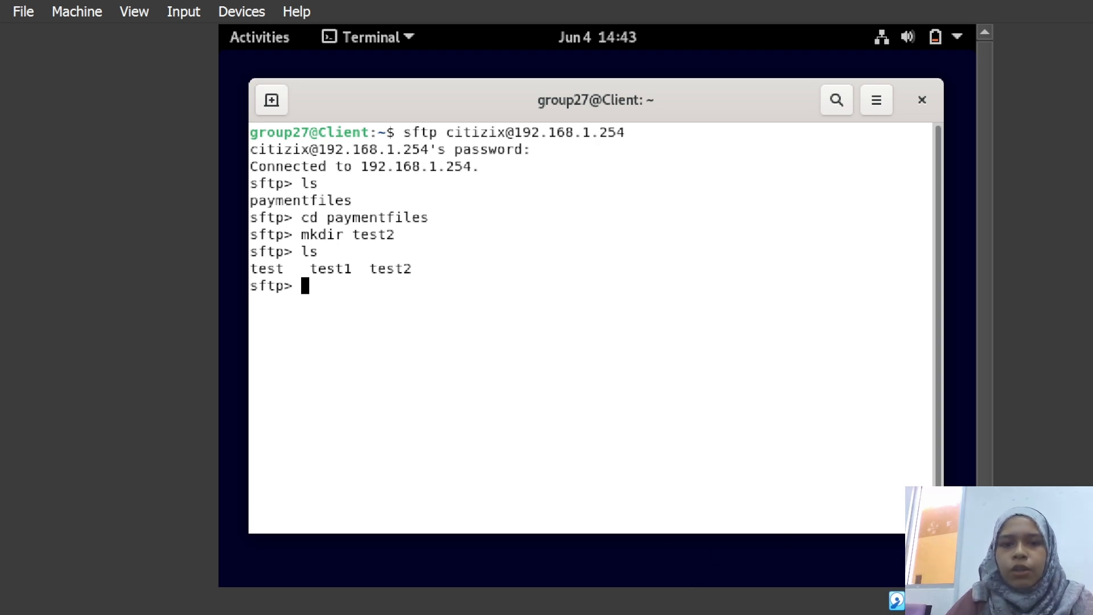
Step: Switch to the Server machine and browse its file system in Files to srv/sftp/paymentfiles
key("alt+Tab")
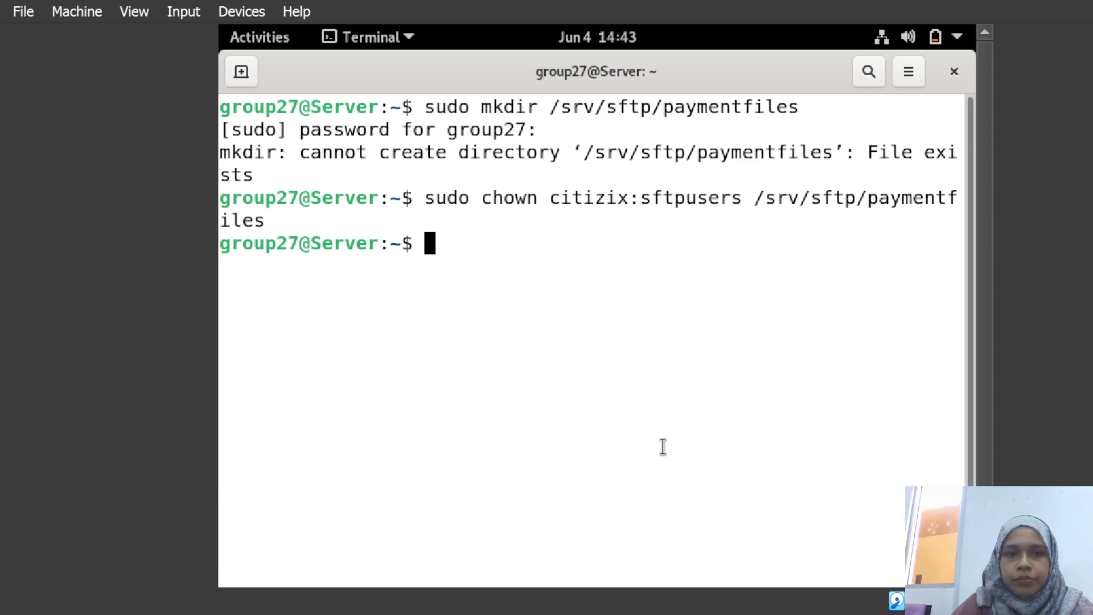
left_click(259, 37)
left_click(253, 348)
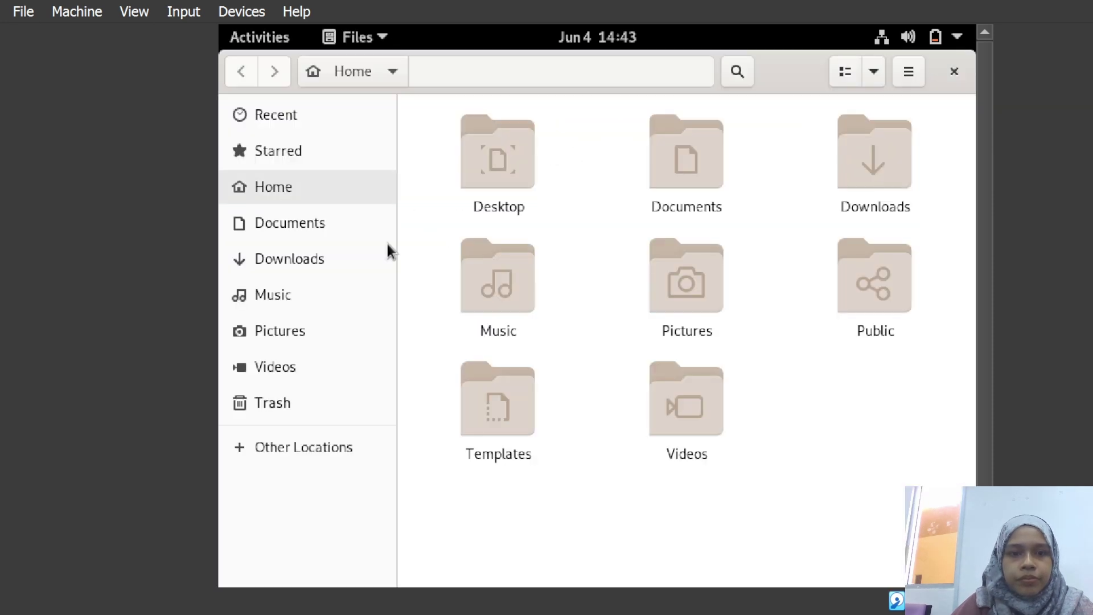
left_click(304, 447)
left_click(569, 149)
scroll(663, 383, "down", 5)
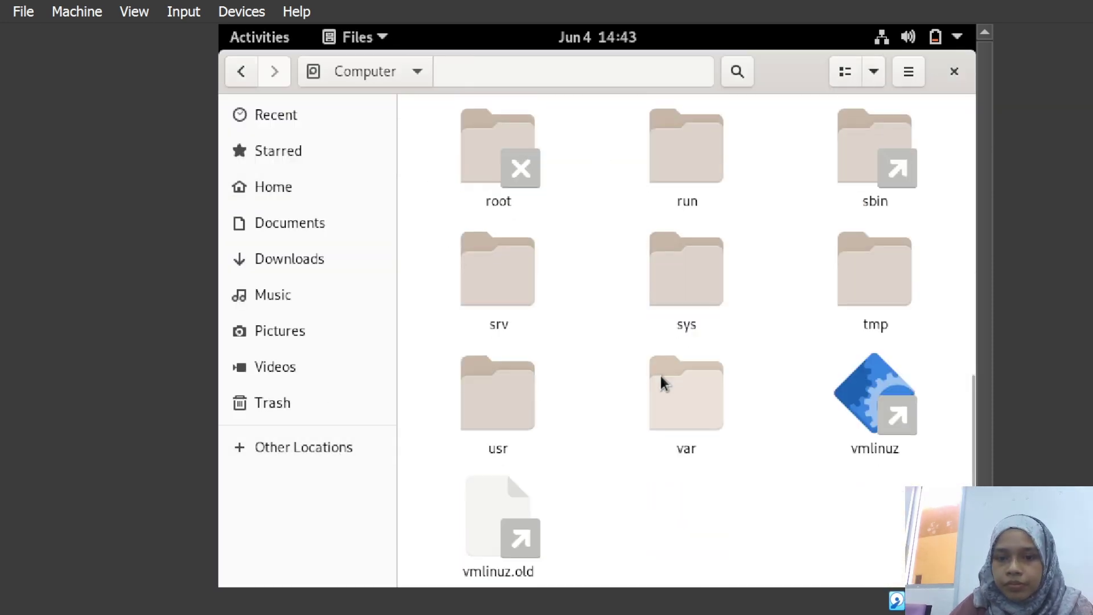
double_click(500, 283)
double_click(517, 158)
double_click(517, 159)
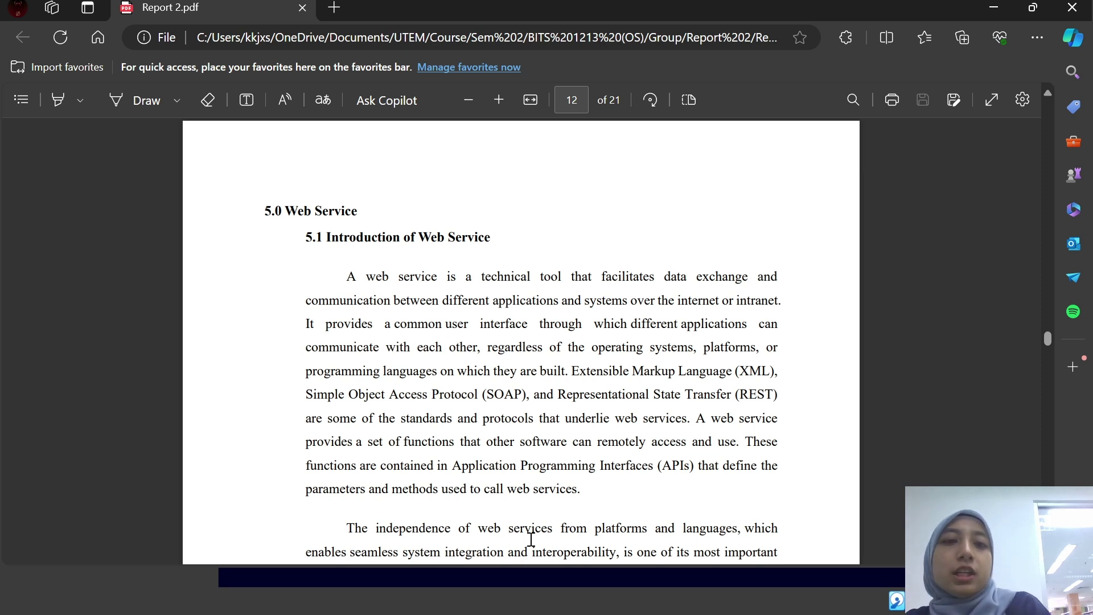
Step: In Report 2.pdf, read from the web service introduction through the apt update and apache2 installation figures in section 5.2
scroll(654, 321, "down", 8)
scroll(654, 321, "down", 12)
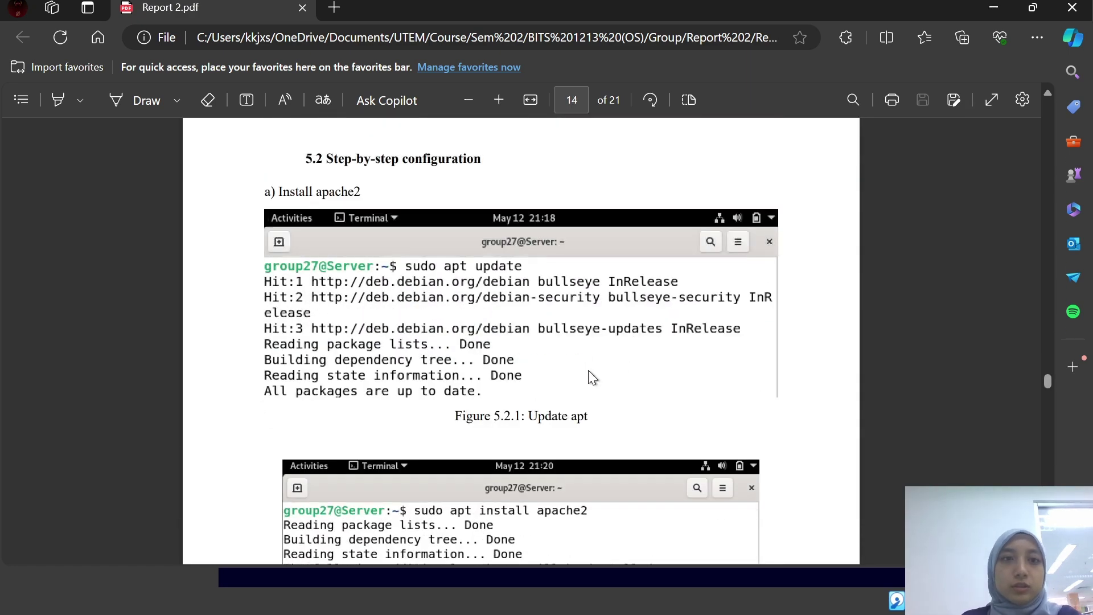
scroll(370, 193, "down", 3)
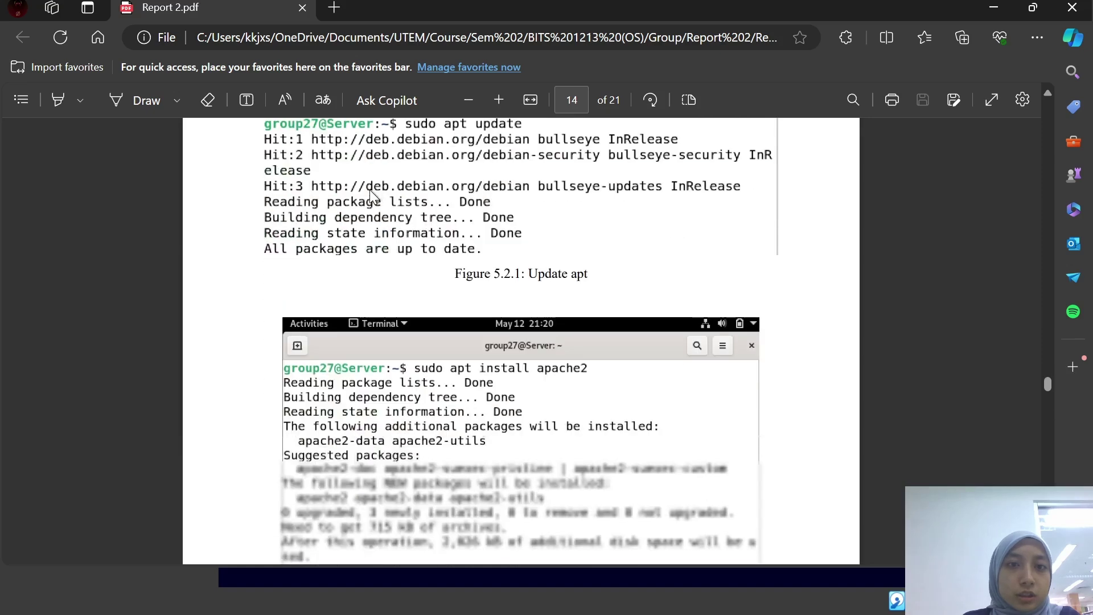
scroll(466, 204, "up", 3)
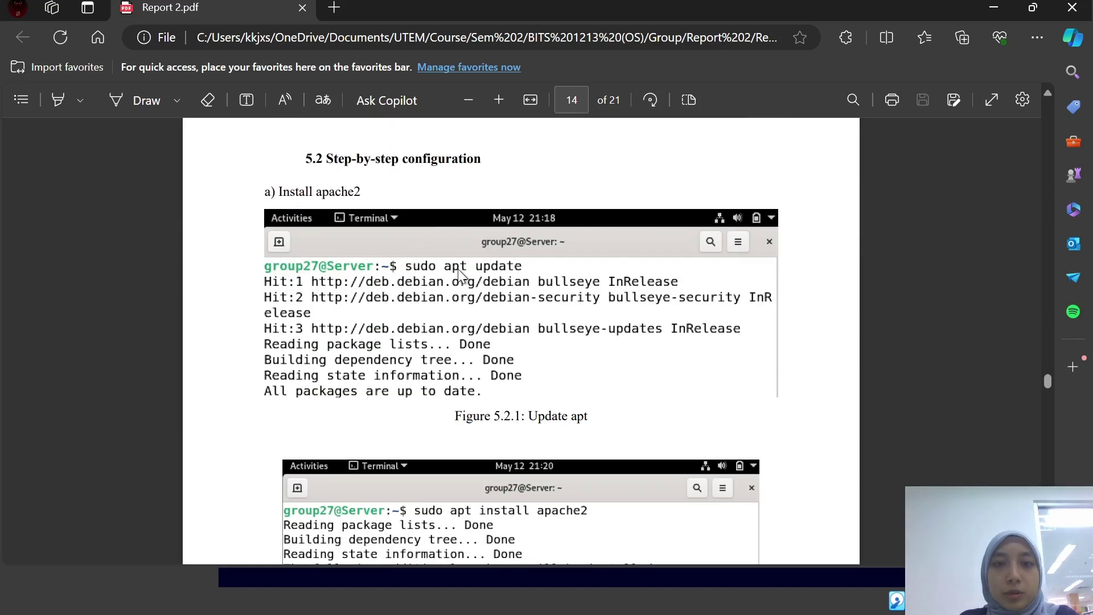
scroll(509, 341, "down", 9)
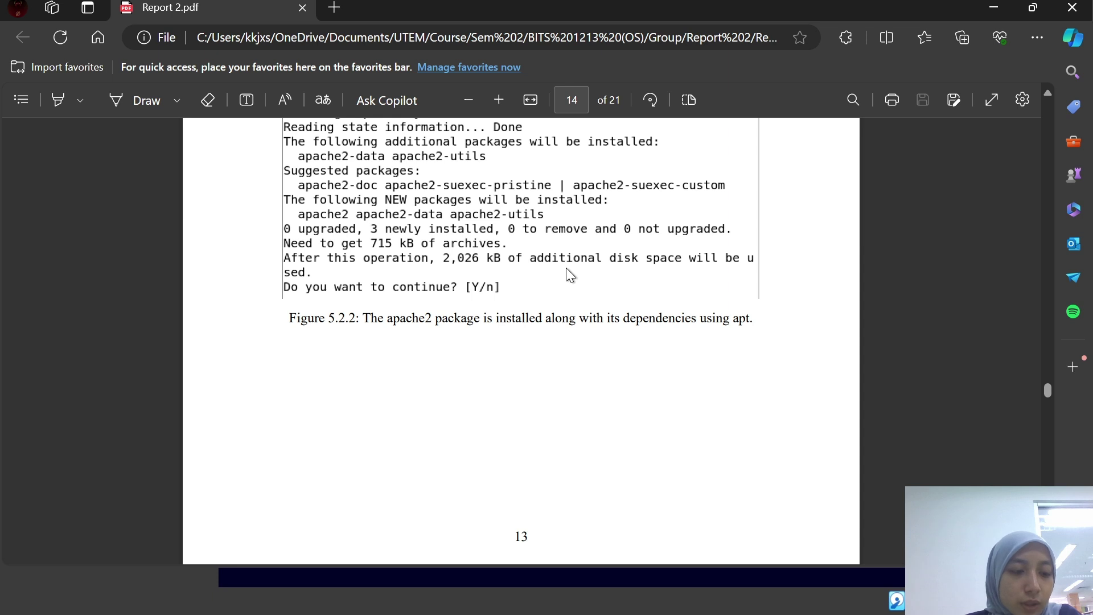
scroll(577, 235, "up", 3)
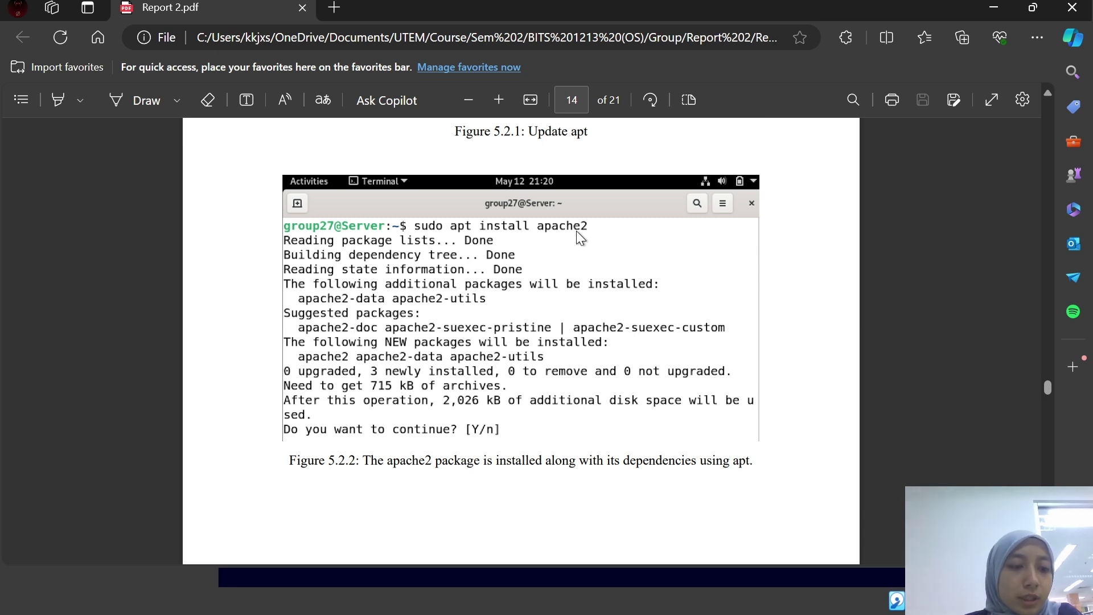
Step: Review the report's Checking Web Server part, covering the apache2 status, hostname -I, curl installation and public IP figures
scroll(576, 231, "down", 5)
scroll(577, 225, "down", 3)
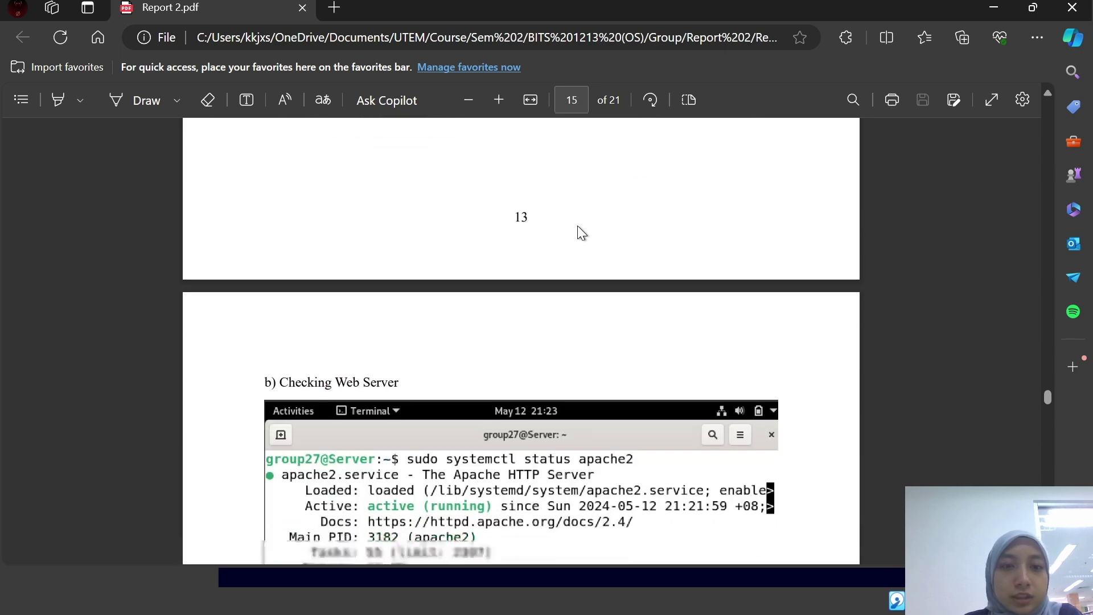
scroll(577, 226, "down", 5)
scroll(537, 246, "up", 3)
scroll(361, 236, "down", 1)
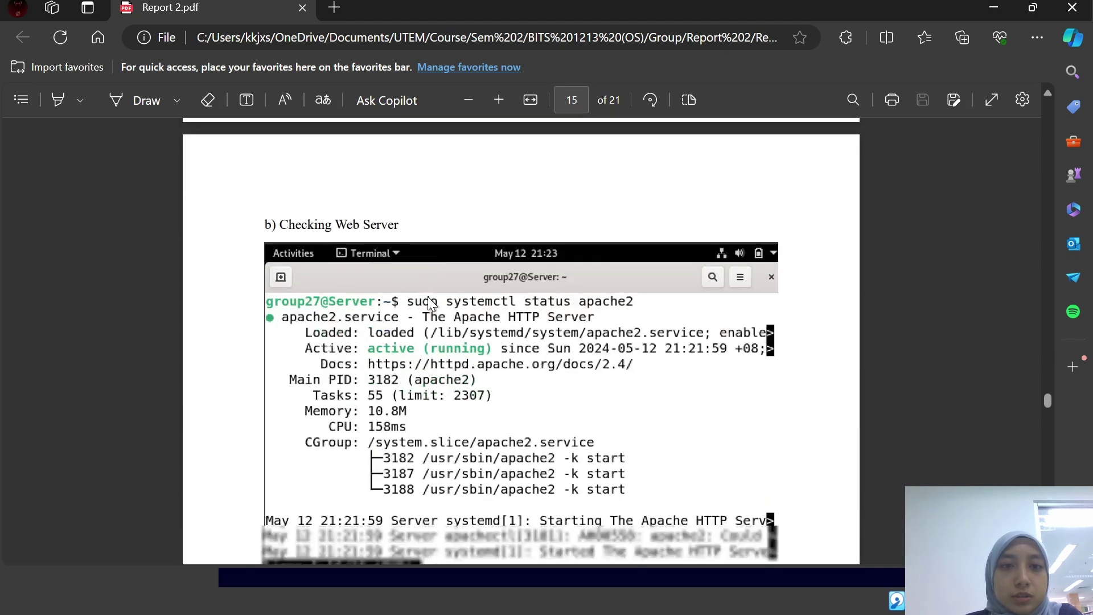
scroll(430, 303, "down", 5)
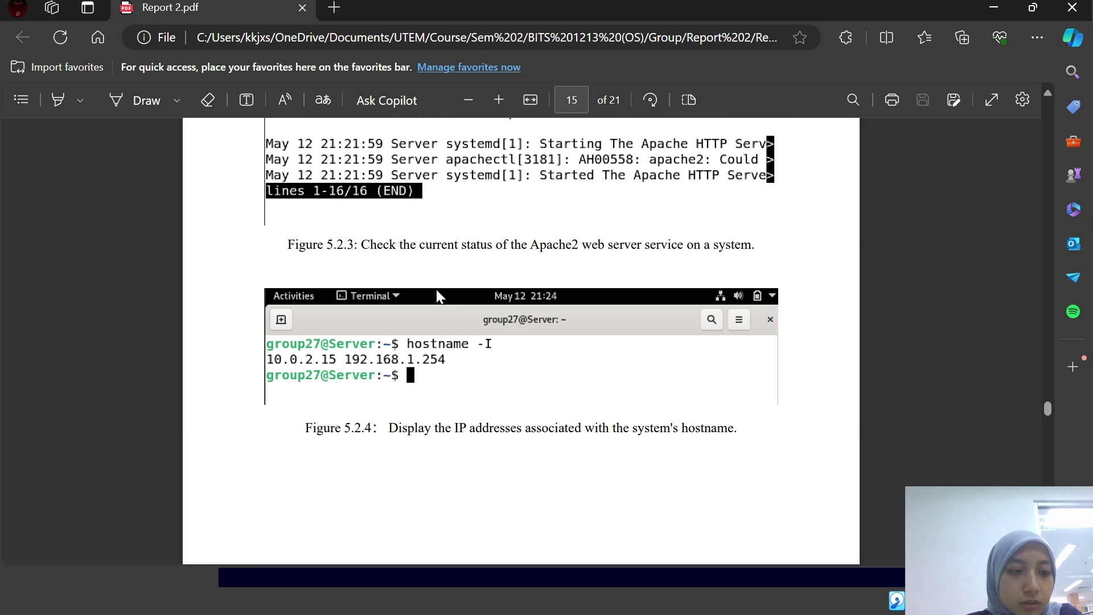
scroll(437, 293, "down", 6)
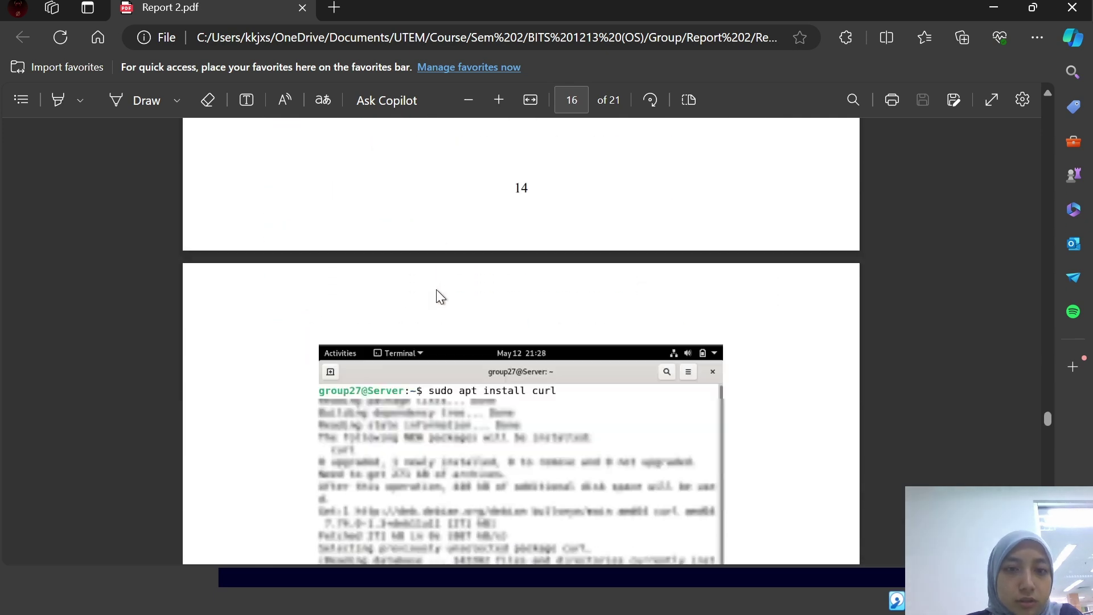
scroll(436, 289, "down", 5)
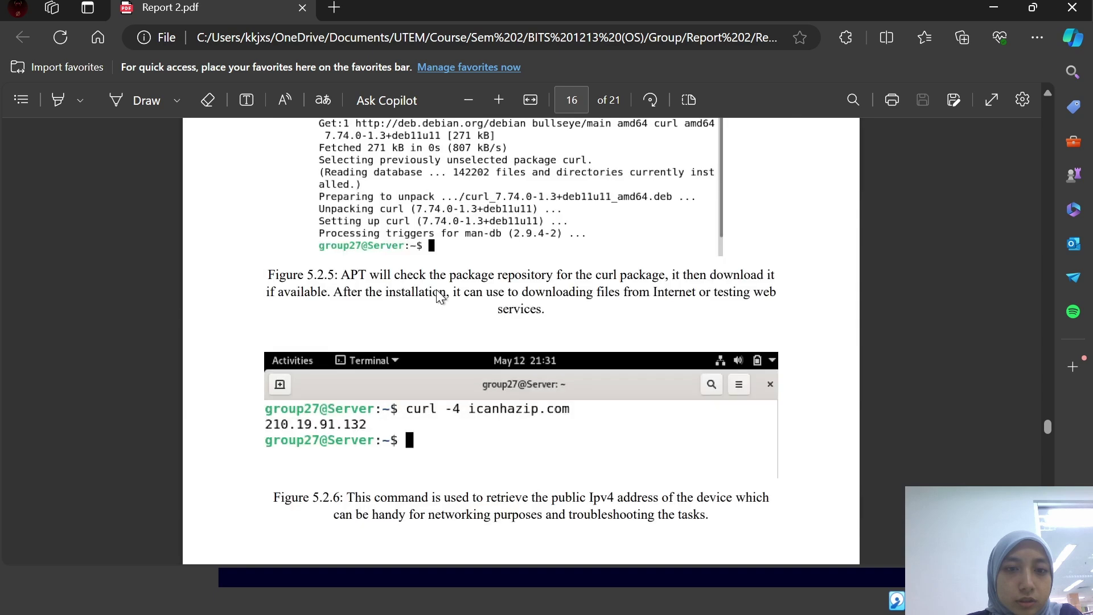
Step: Examine the report's Apache2 Debian Default Page figure and the systemctl commands under Managing Apache Process and Virtual Host
scroll(439, 296, "down", 6)
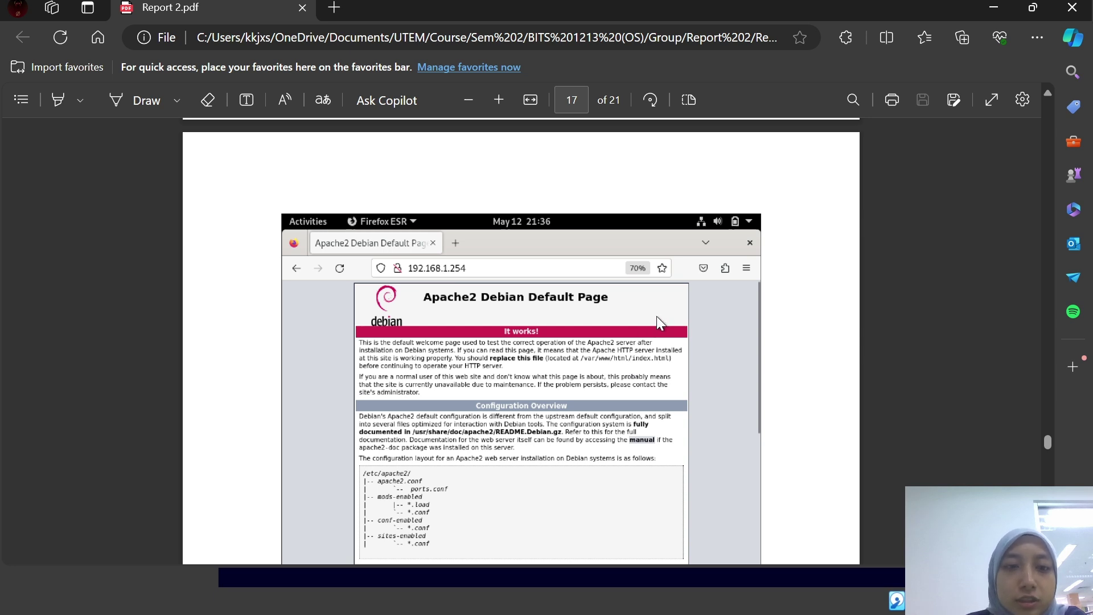
scroll(712, 315, "down", 8)
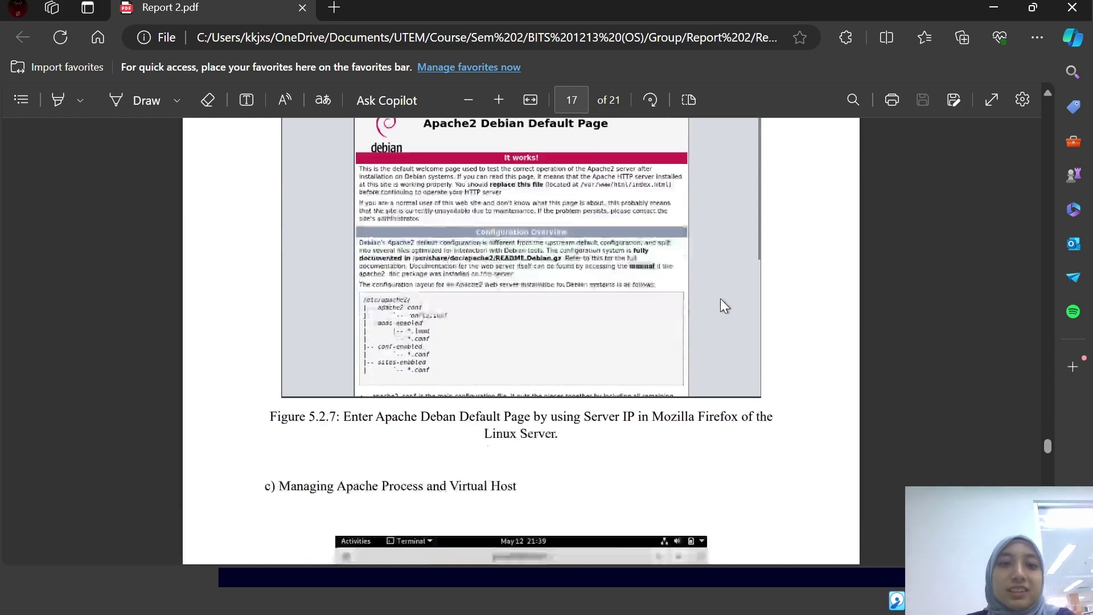
scroll(731, 289, "down", 5)
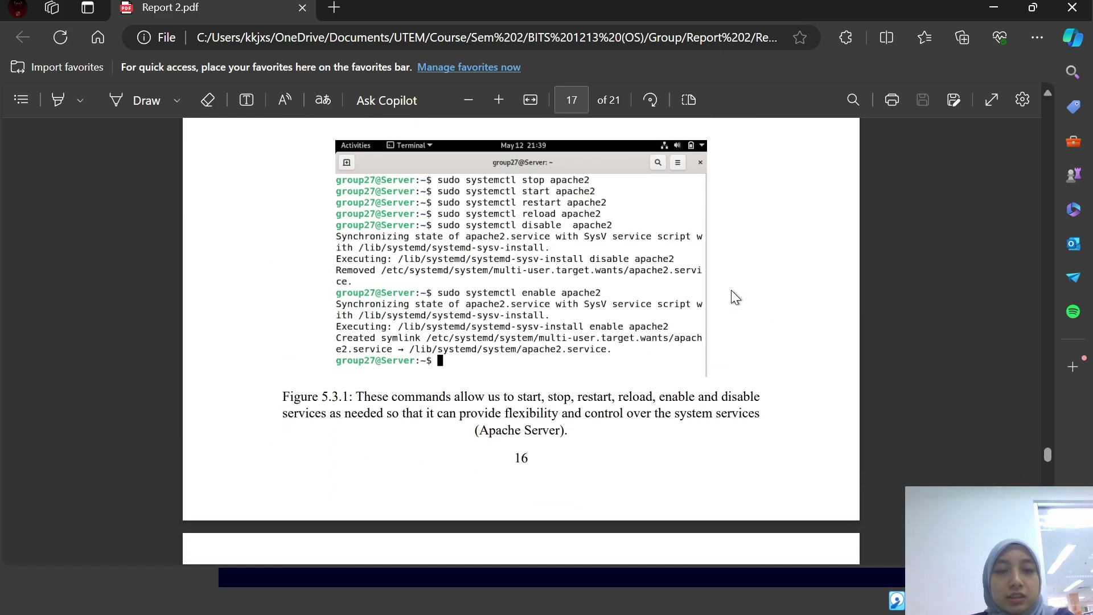
scroll(729, 290, "up", 7)
scroll(729, 289, "up", 2)
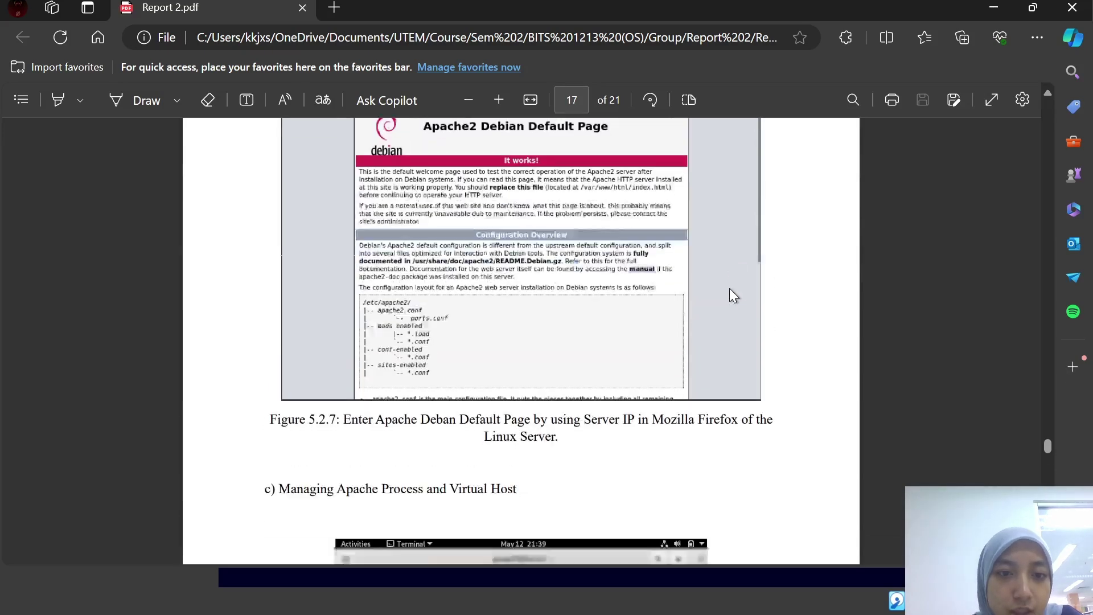
scroll(729, 288, "down", 4)
scroll(729, 288, "down", 3)
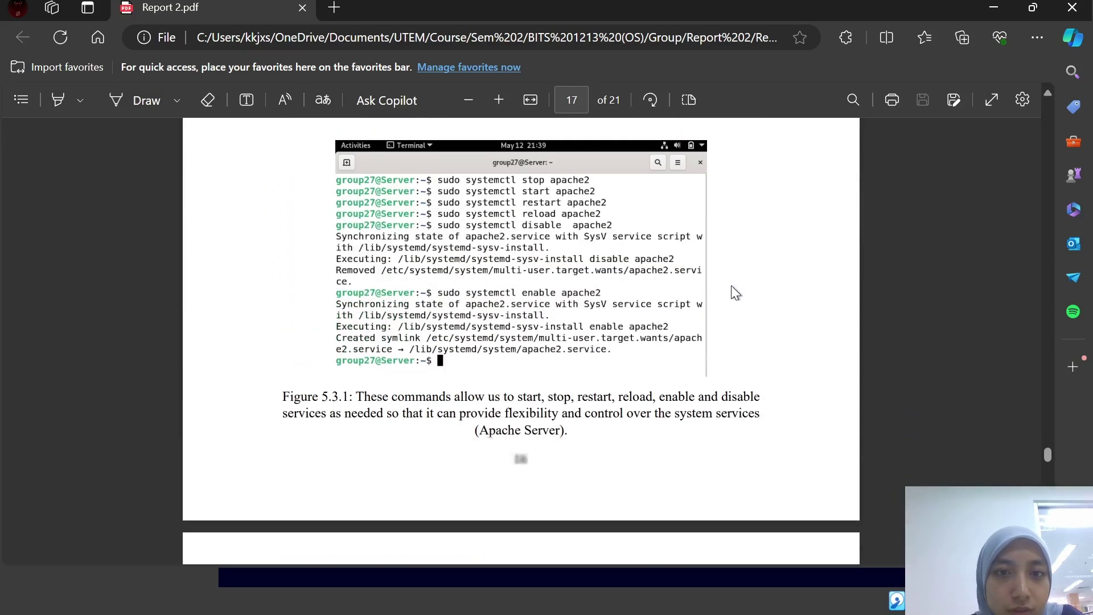